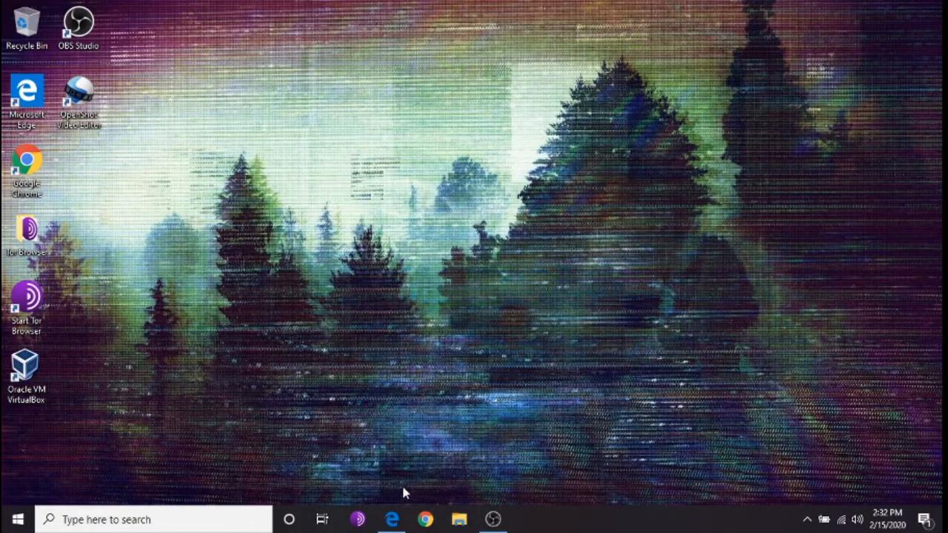
# Step: Download the Wireshark 3.2.1 Windows Installer (64-bit) from the official download page using Microsoft Edge
pyautogui.click(392, 519)
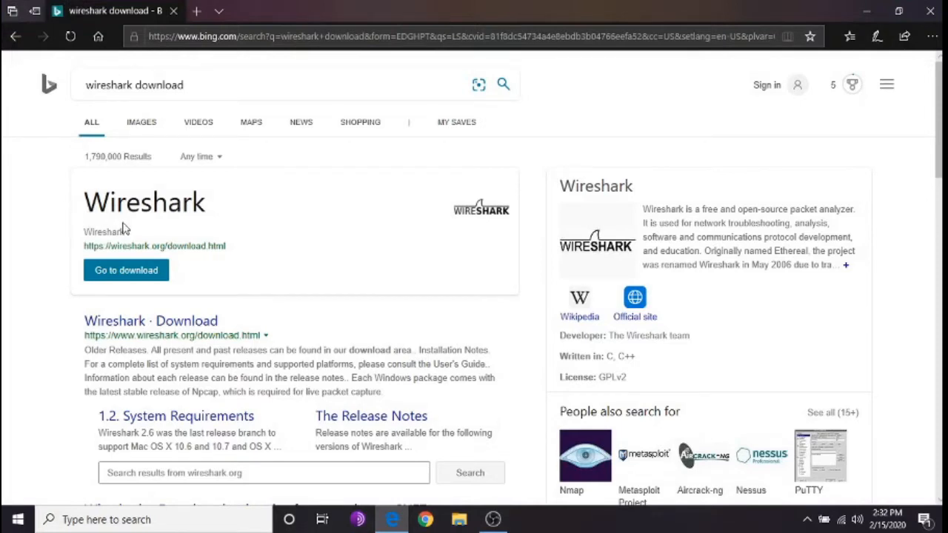
pyautogui.click(139, 276)
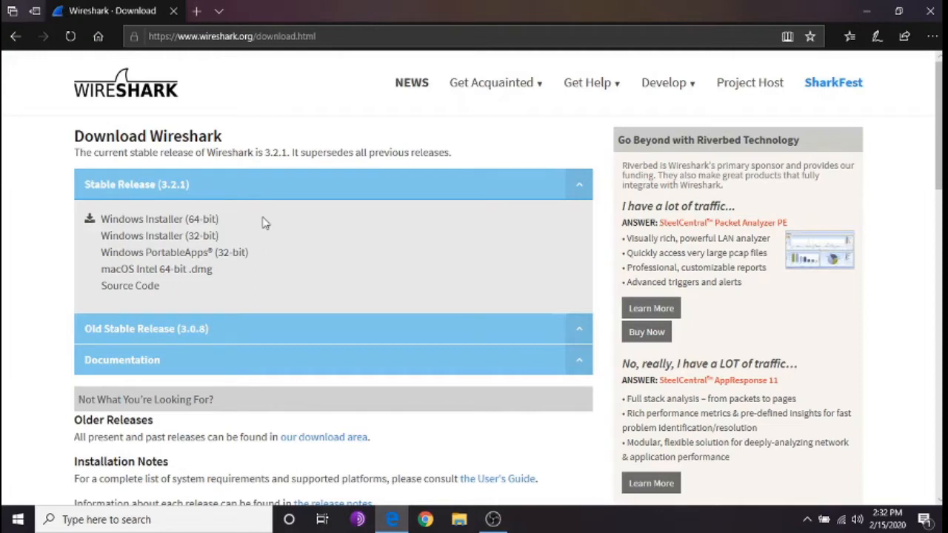
pyautogui.click(211, 220)
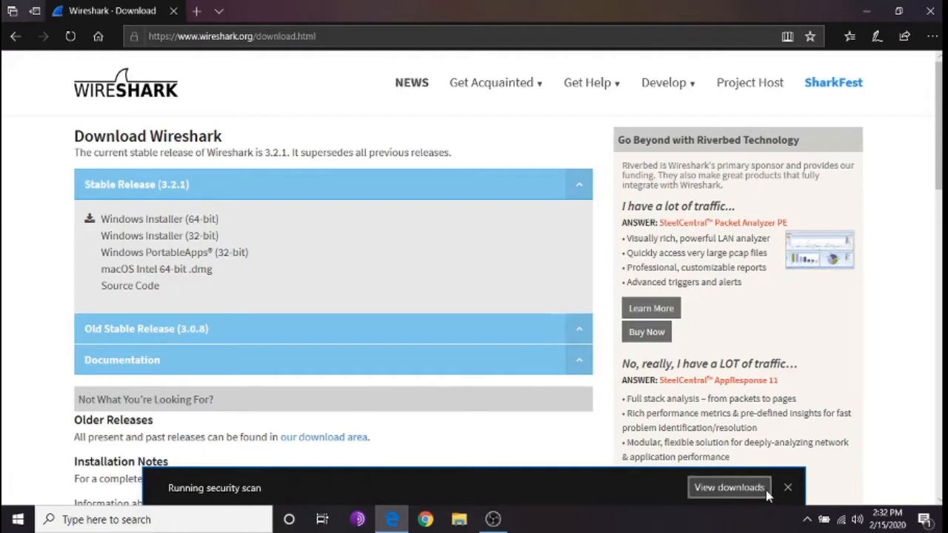
pyautogui.click(788, 488)
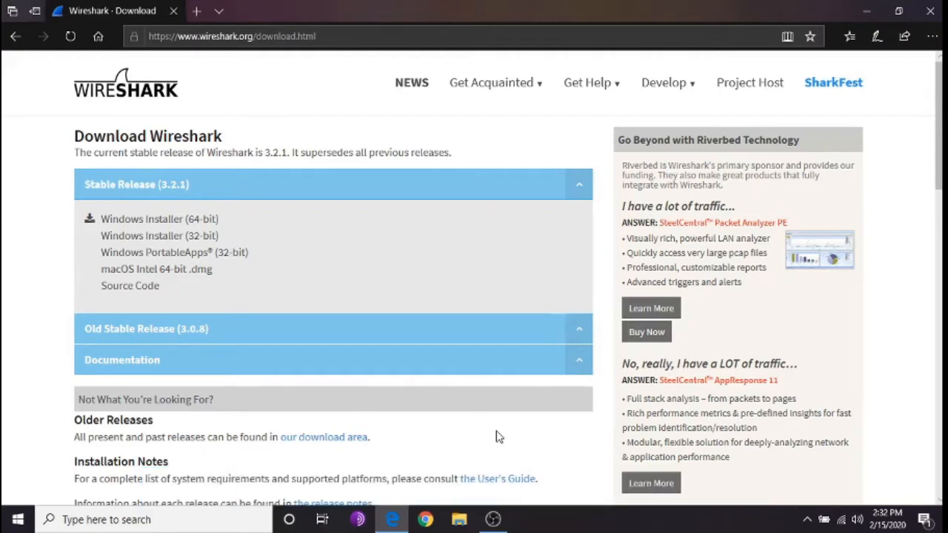
pyautogui.click(866, 12)
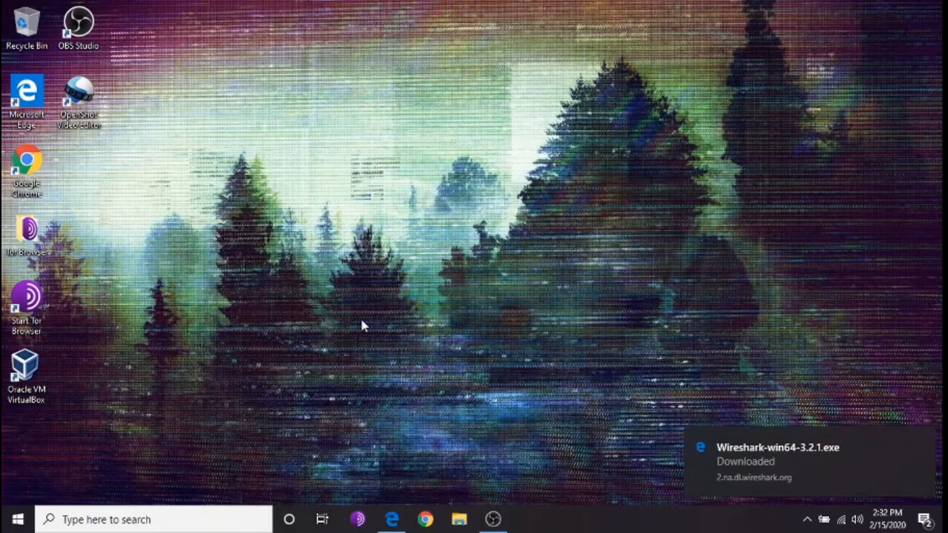
# Step: Run the downloaded Wireshark-win64-3.2.1.exe installer and allow it to make changes to the device
pyautogui.click(730, 462)
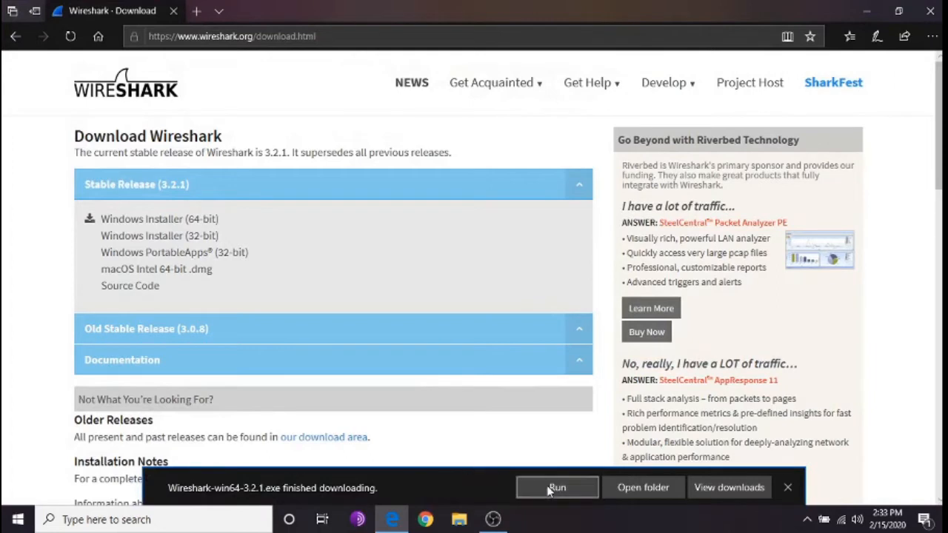
pyautogui.click(552, 489)
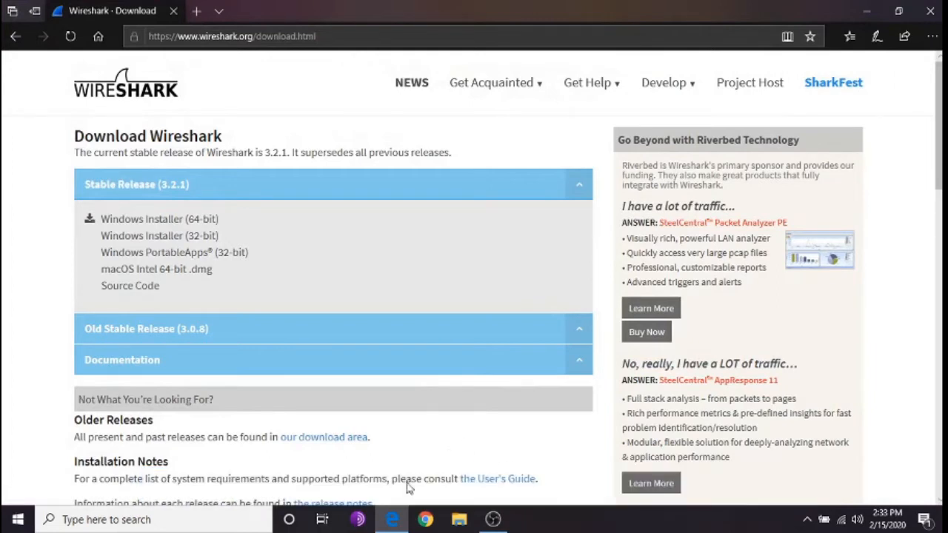
pyautogui.moveTo(404, 521)
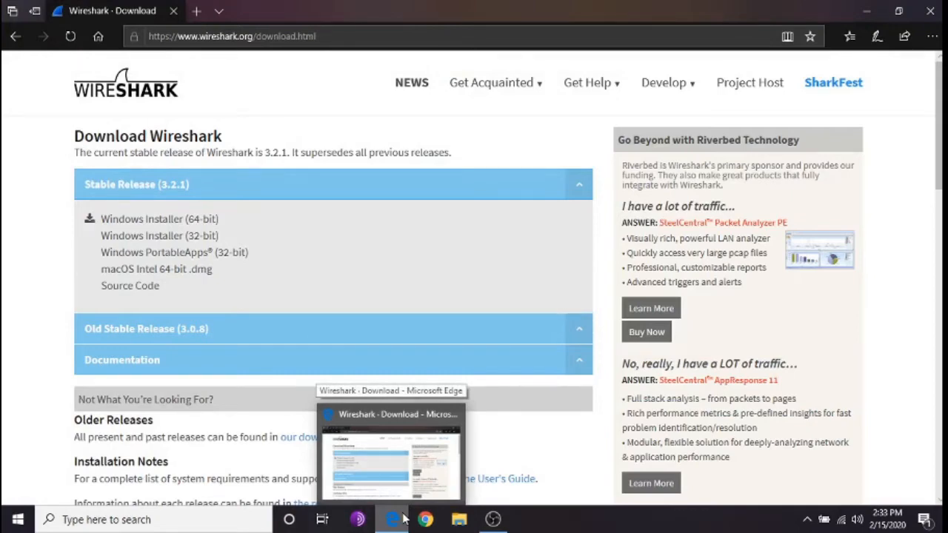
pyautogui.click(405, 521)
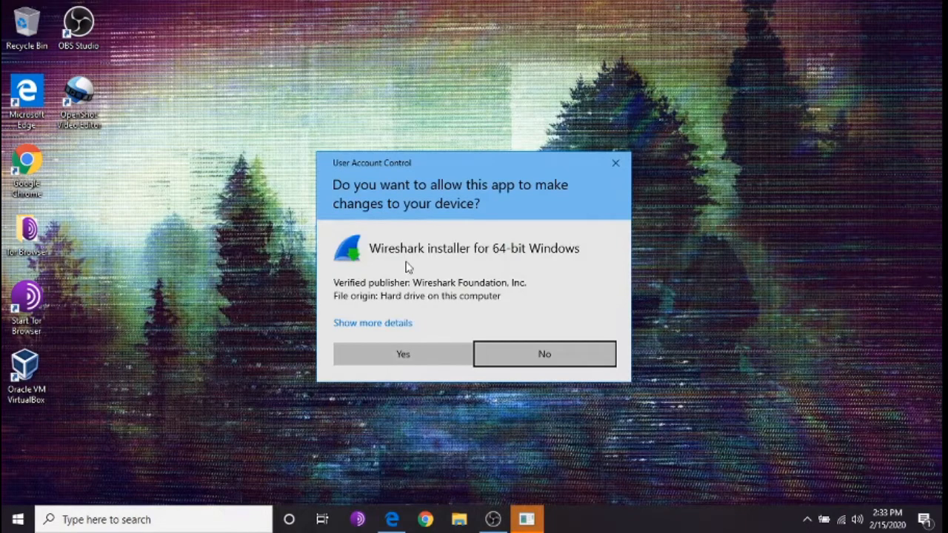
pyautogui.click(413, 353)
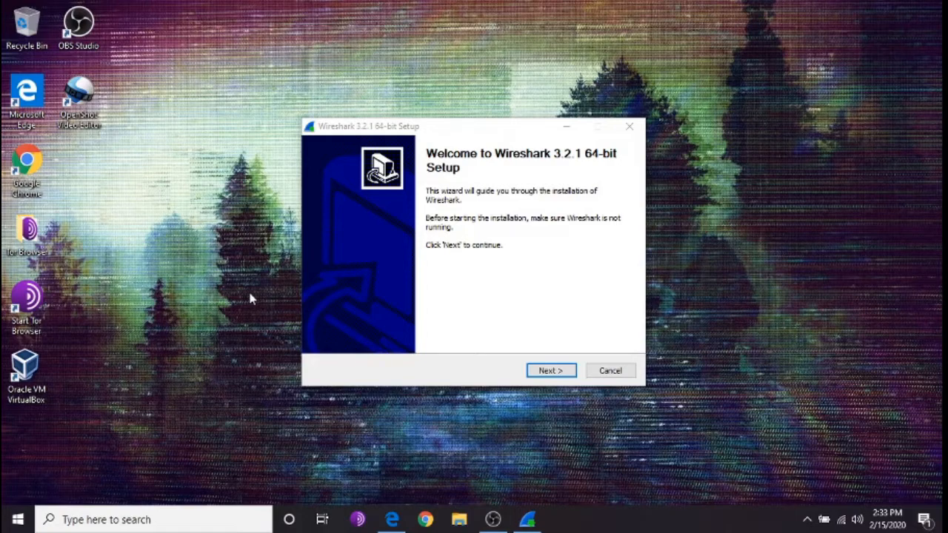
# Step: Proceed past the setup welcome page, look through the license agreement and accept it
pyautogui.click(551, 371)
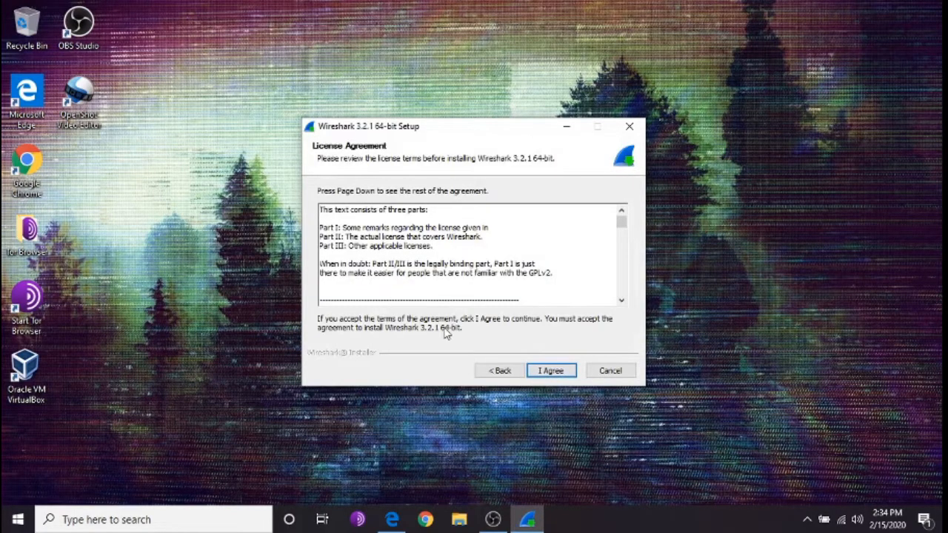
pyautogui.scroll(-5, 621, 295)
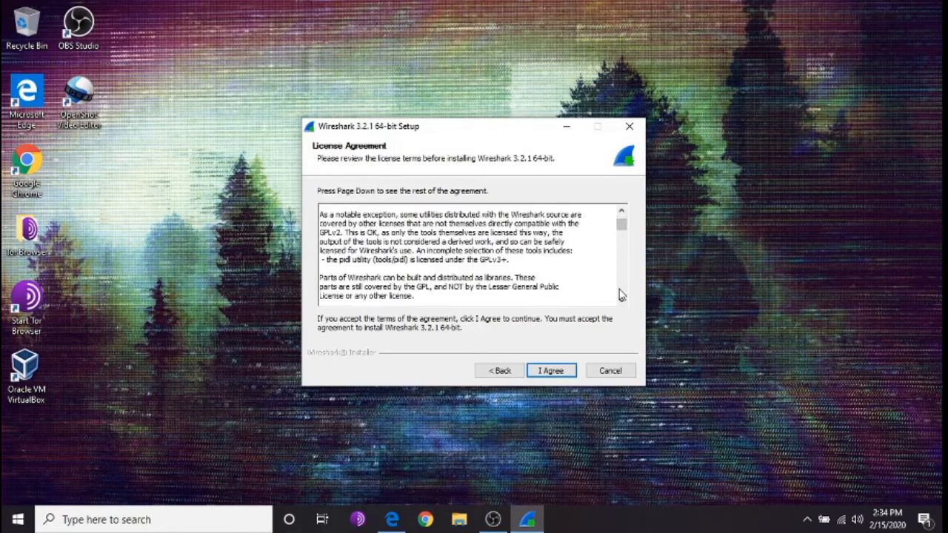
pyautogui.scroll(-10, 620, 295)
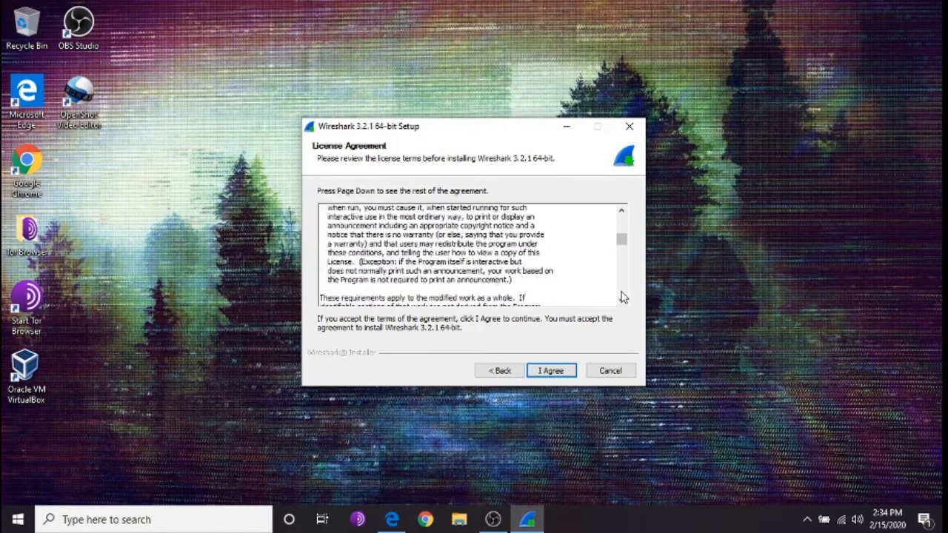
pyautogui.scroll(-5, 621, 295)
pyautogui.click(621, 300)
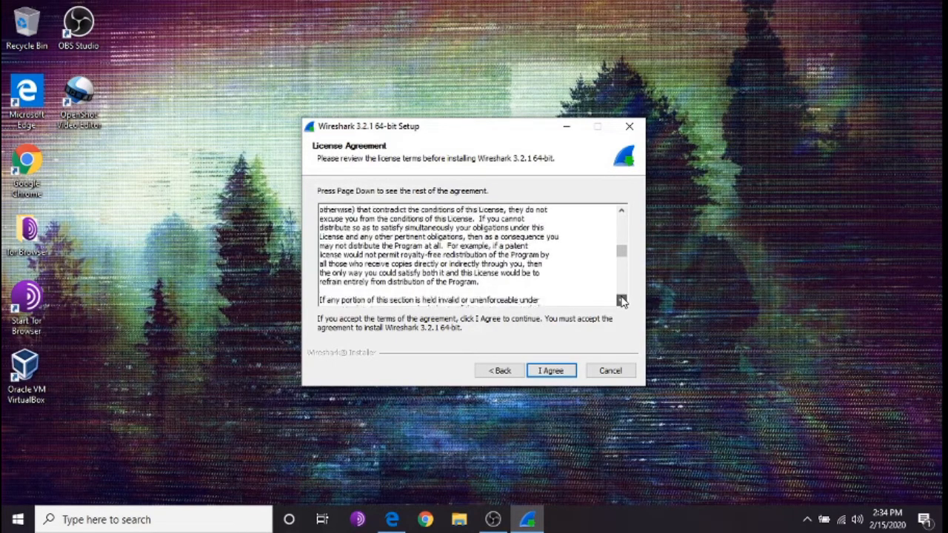
pyautogui.click(548, 371)
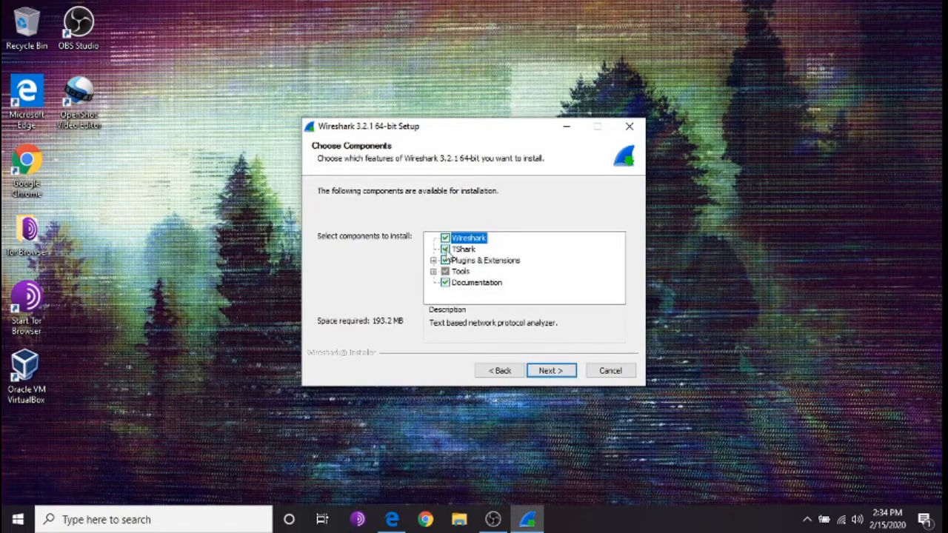
# Step: Exclude TShark from the components to install and add a Wireshark desktop icon to the shortcuts
pyautogui.click(445, 250)
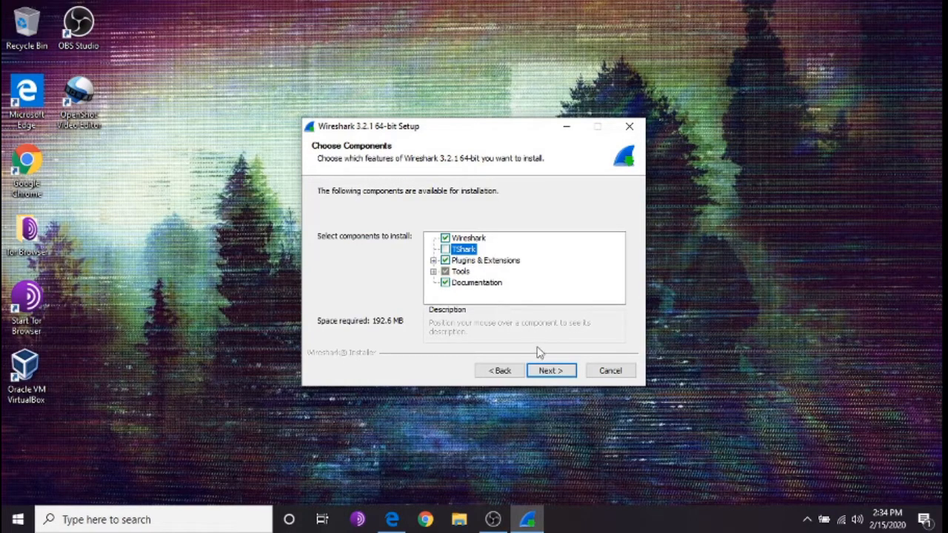
pyautogui.click(549, 373)
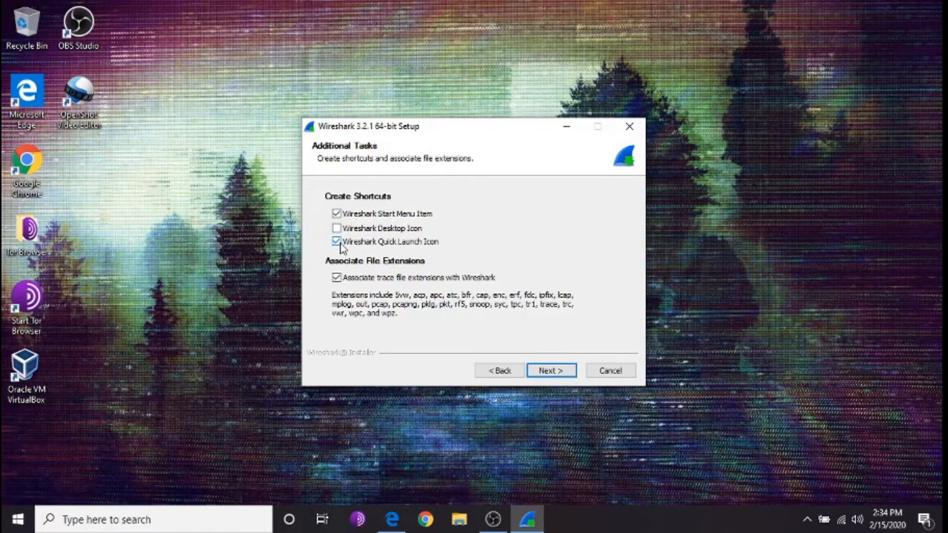
pyautogui.click(337, 229)
pyautogui.click(548, 371)
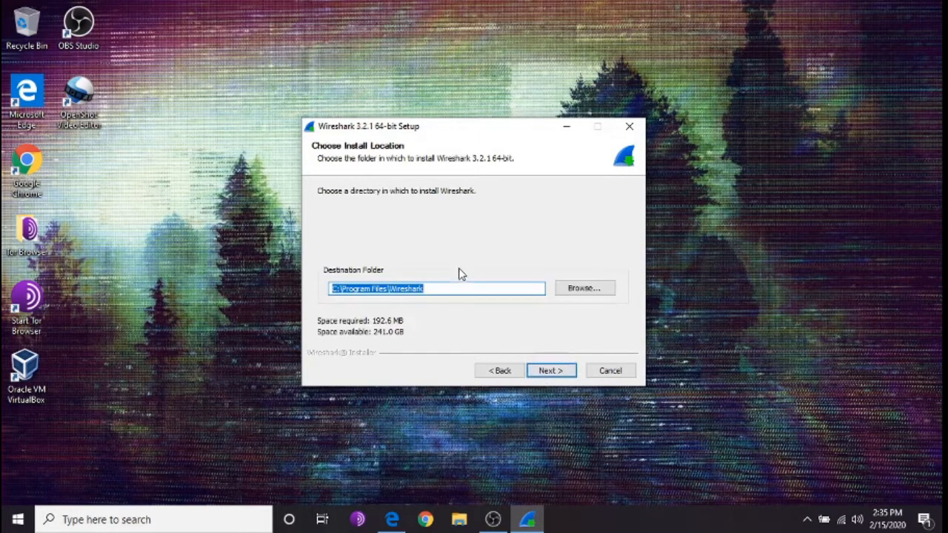
# Step: Accept the default destination folder and Npcap 0.9986, and start the installation without USBPcap
pyautogui.click(546, 374)
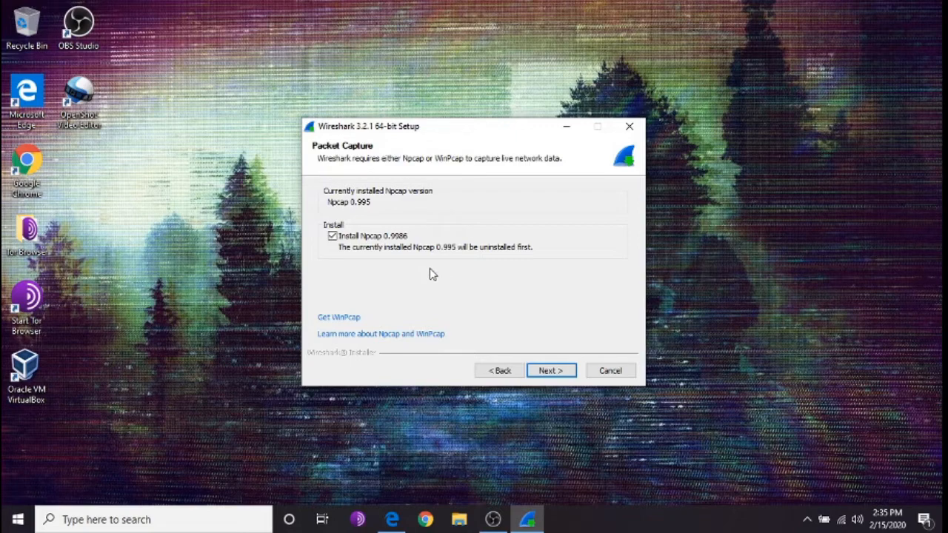
pyautogui.click(550, 370)
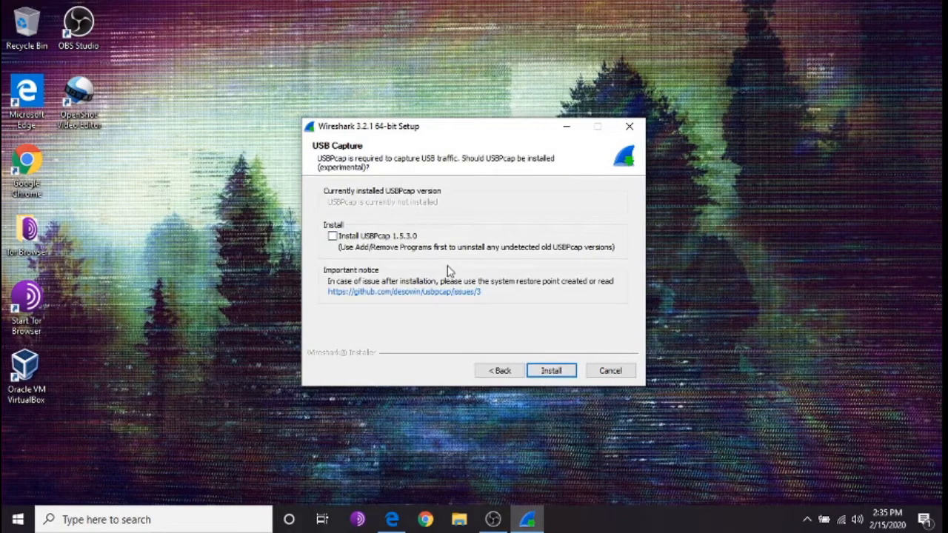
pyautogui.click(548, 372)
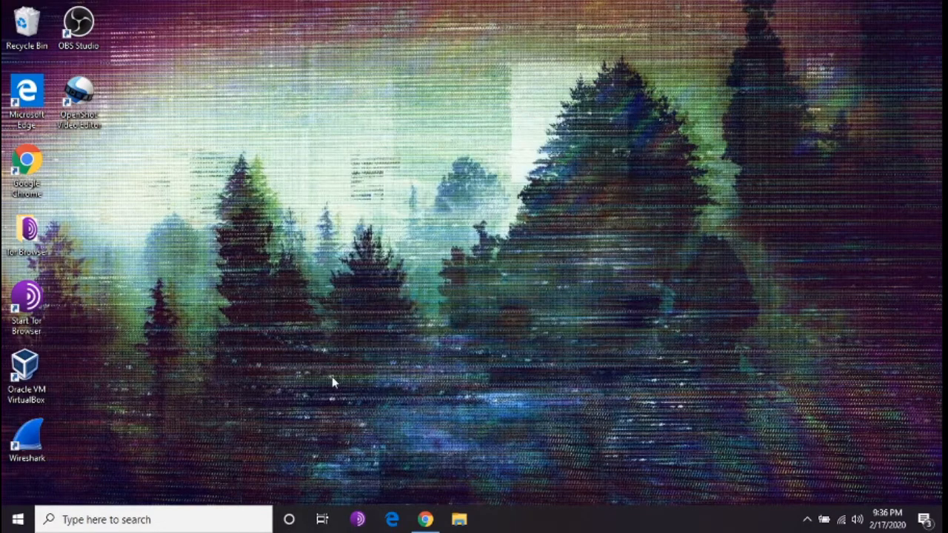
# Step: Launch the installed Wireshark application from the desktop
pyautogui.doubleClick(37, 441)
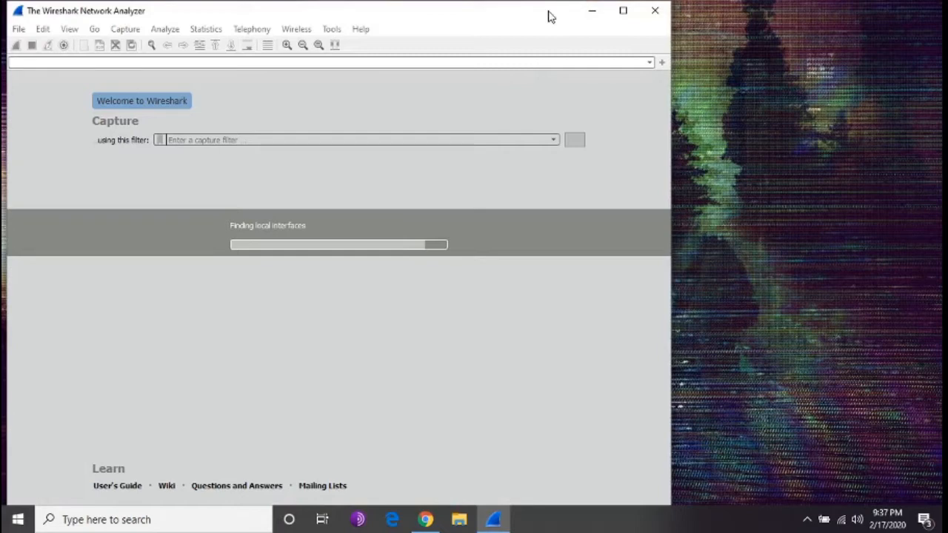
pyautogui.click(623, 10)
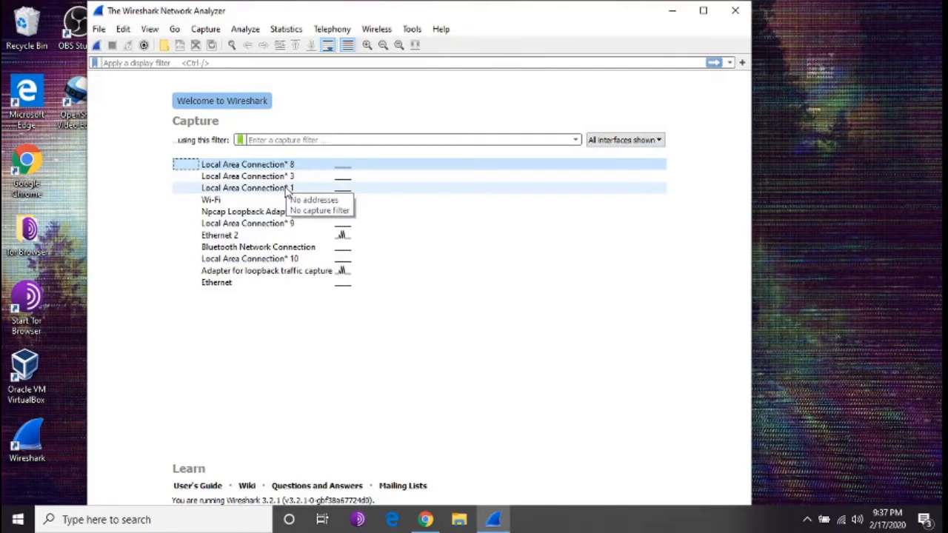
# Step: Try the capture filters "ip" and "icmp" on the welcome page, clearing each one
pyautogui.click(279, 140)
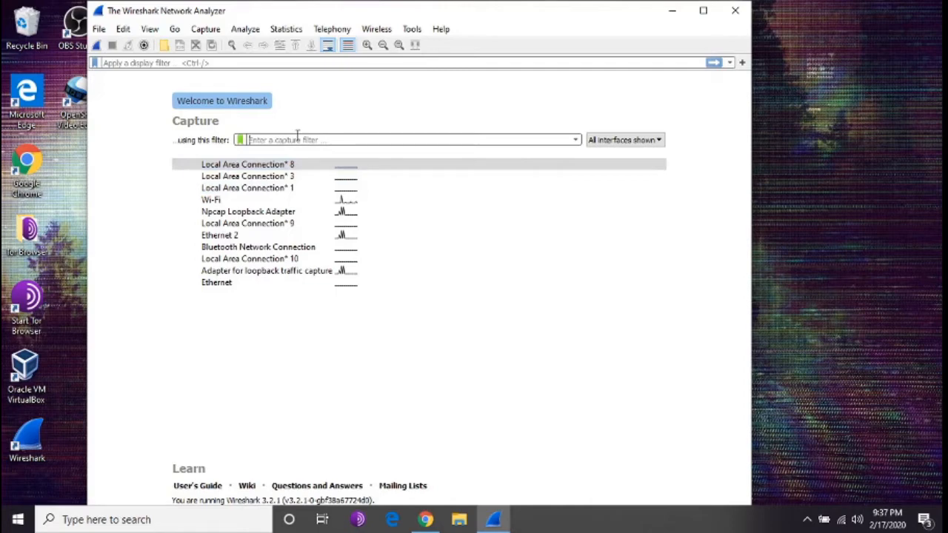
pyautogui.write('ip')
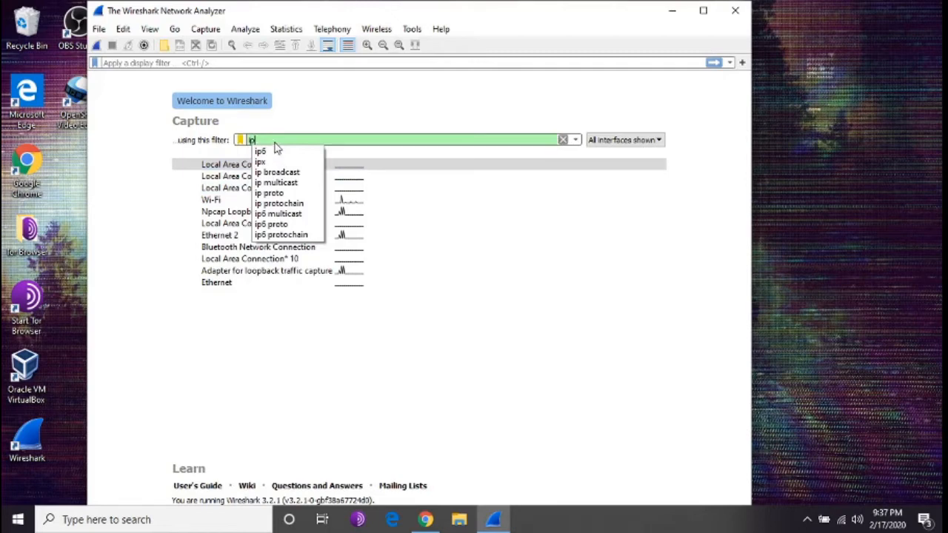
pyautogui.press('BackSpace')
pyautogui.press('BackSpace')
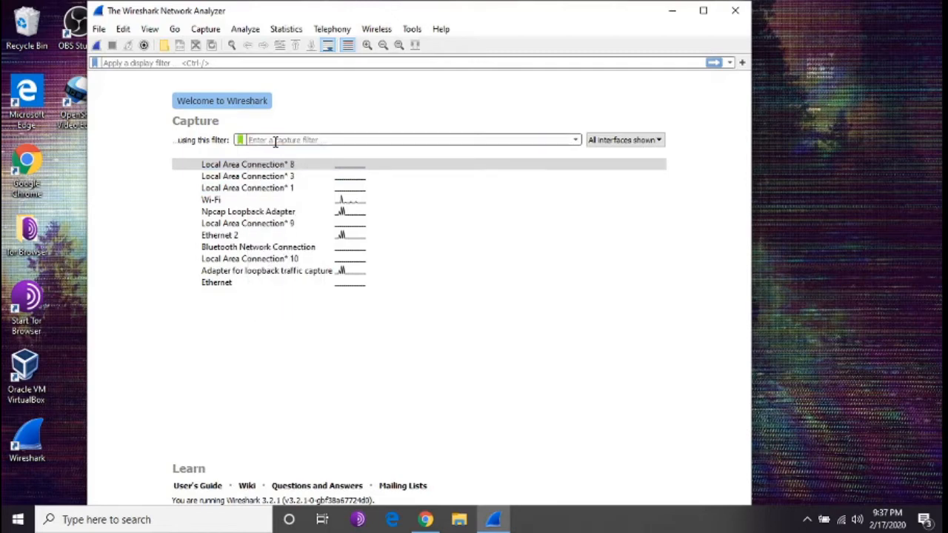
pyautogui.write('icmp')
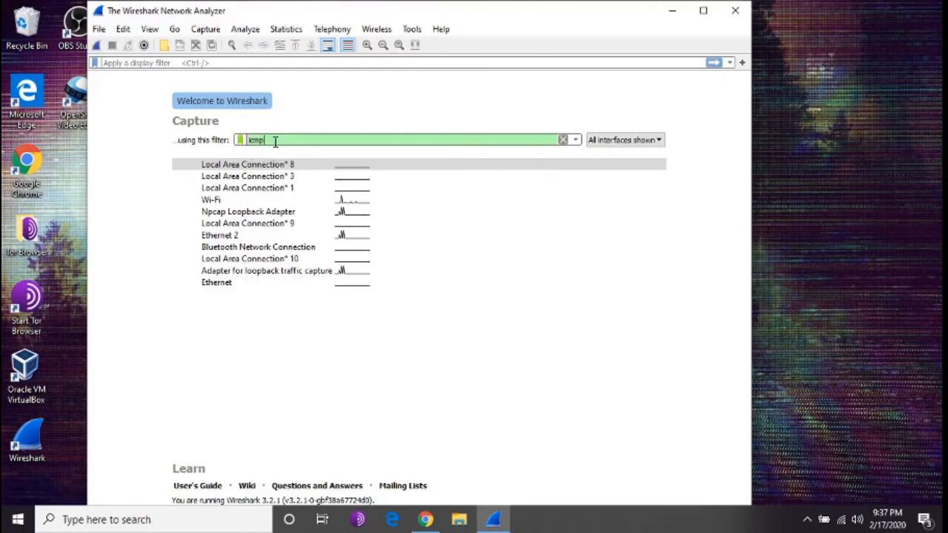
pyautogui.press('BackSpace')
pyautogui.press('BackSpace')
pyautogui.press('BackSpace')
pyautogui.press('BackSpace')
# Step: Try "dns" as the capture filter and clear the filter field
pyautogui.write('dns')
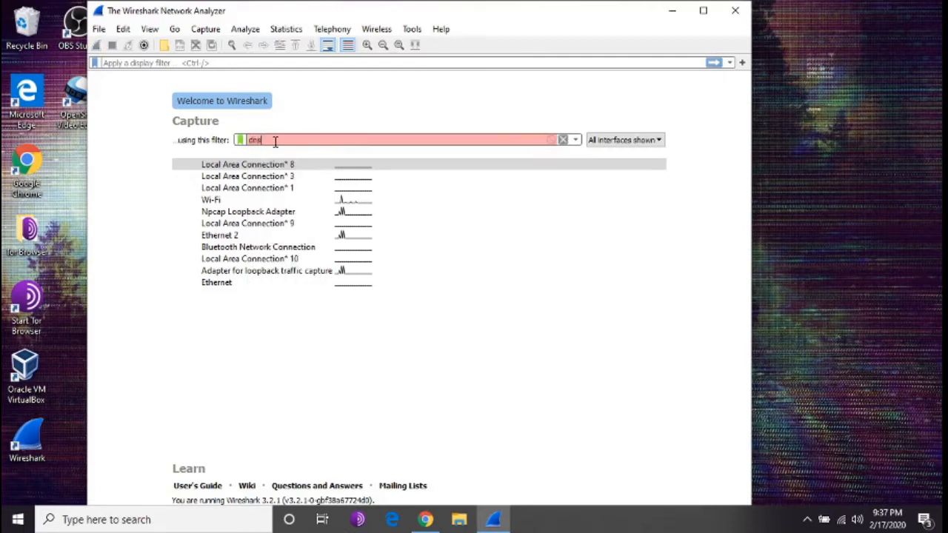
pyautogui.press('BackSpace')
pyautogui.press('BackSpace')
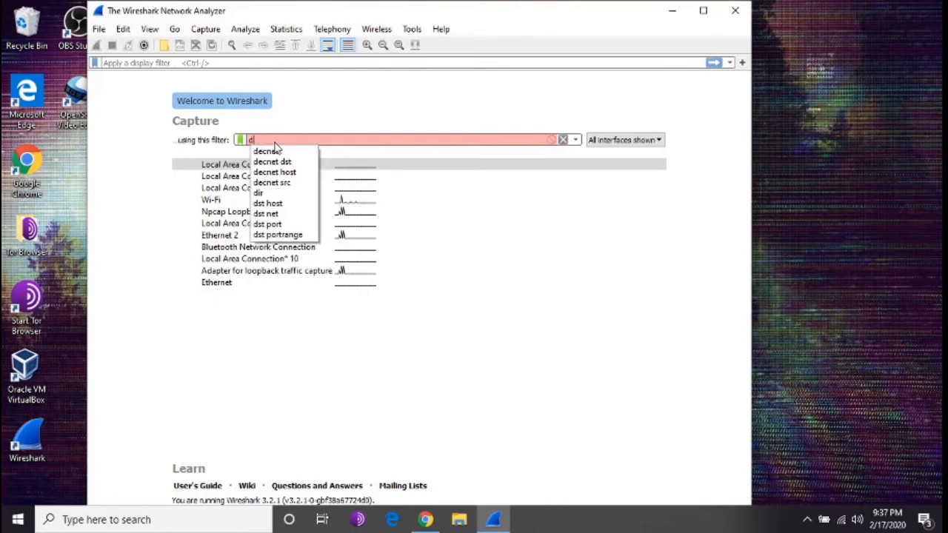
pyautogui.write('ns')
pyautogui.press('BackSpace')
pyautogui.press('BackSpace')
pyautogui.press('BackSpace')
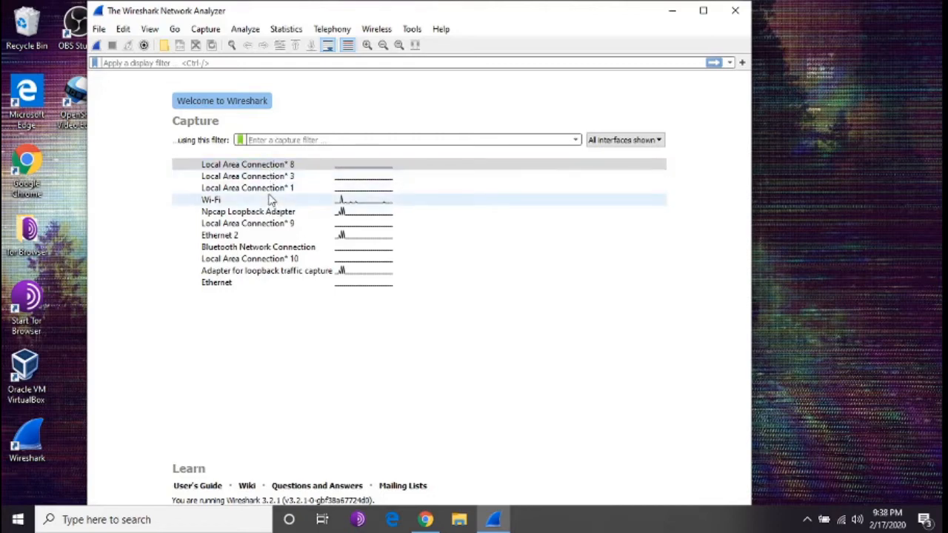
# Step: Start a live capture on the Wi-Fi interface and select the first captured packet to show its details
pyautogui.moveTo(271, 200)
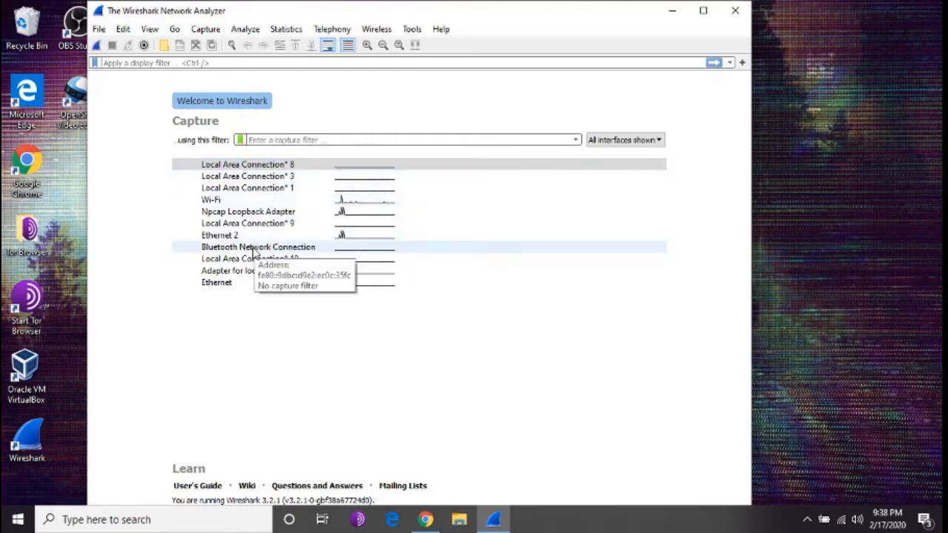
pyautogui.moveTo(252, 237)
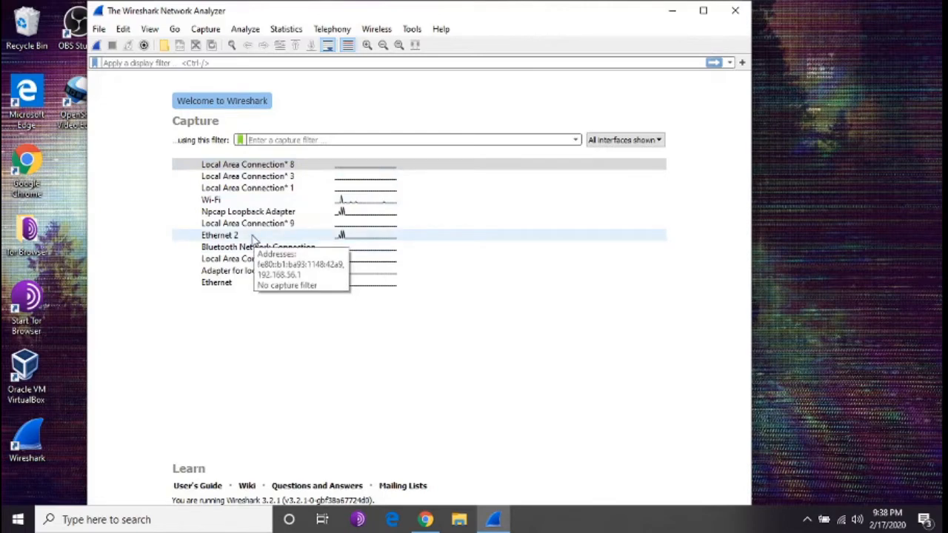
pyautogui.moveTo(263, 251)
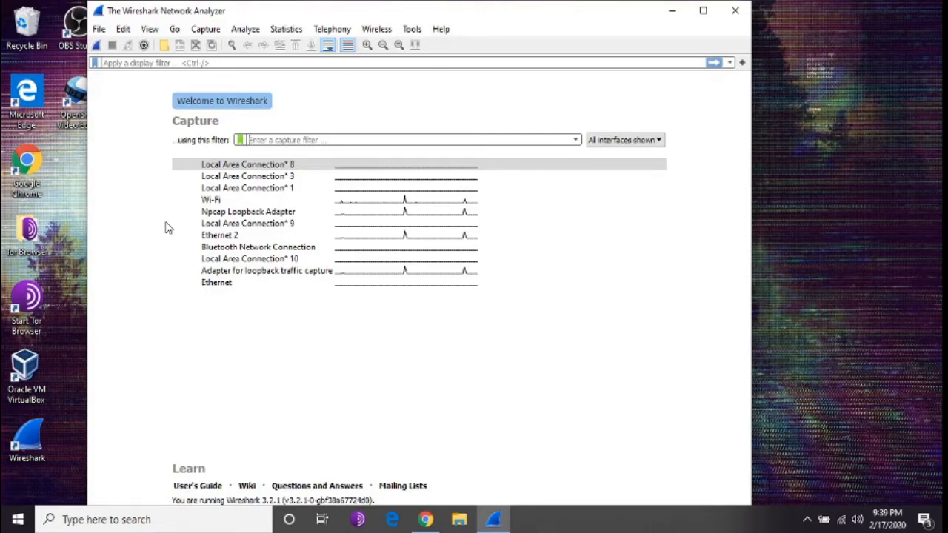
pyautogui.doubleClick(228, 202)
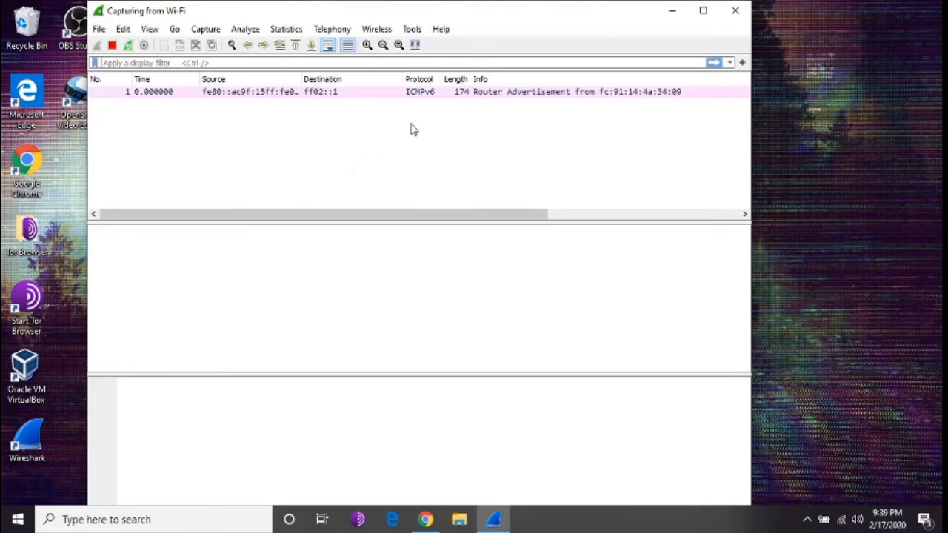
pyautogui.click(451, 95)
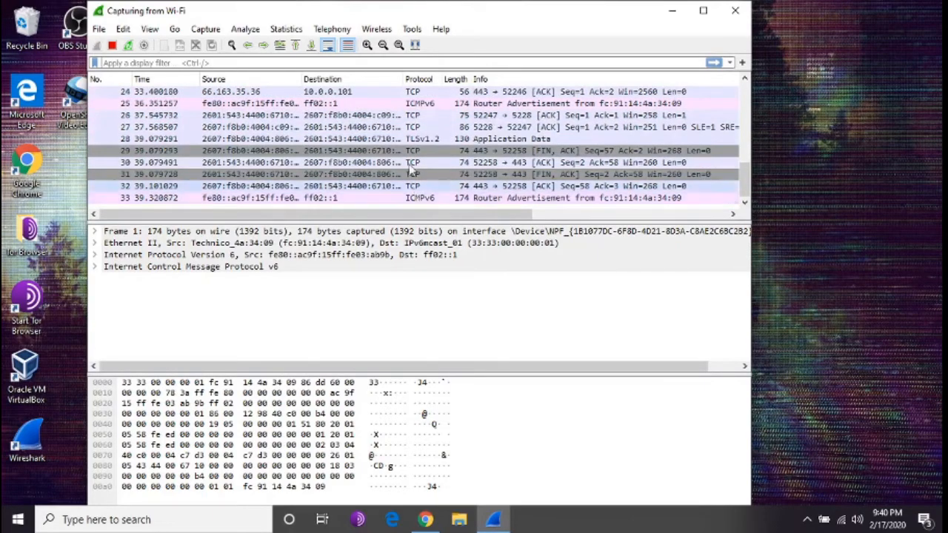
# Step: Stop the running Wi-Fi capture and enter icmpv6 as the display filter
pyautogui.click(113, 47)
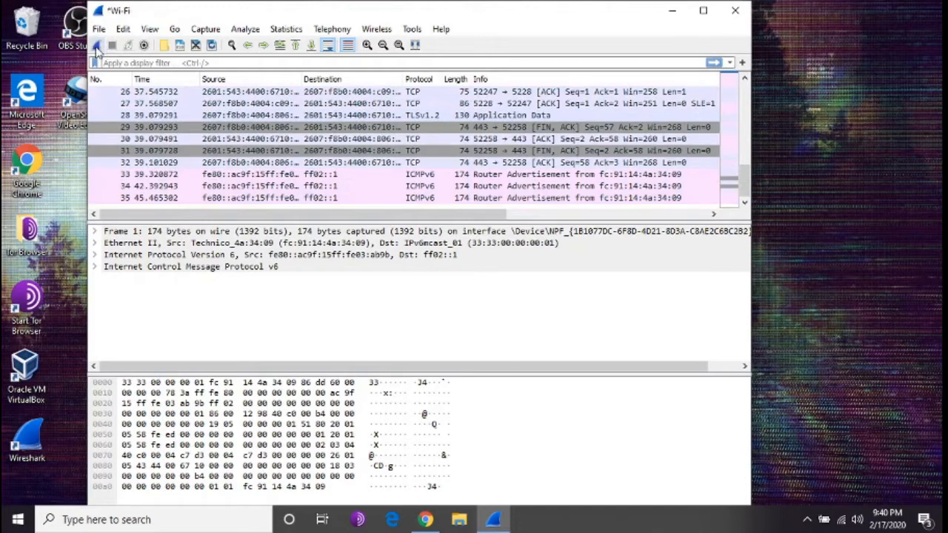
pyautogui.click(367, 66)
pyautogui.write('icmp')
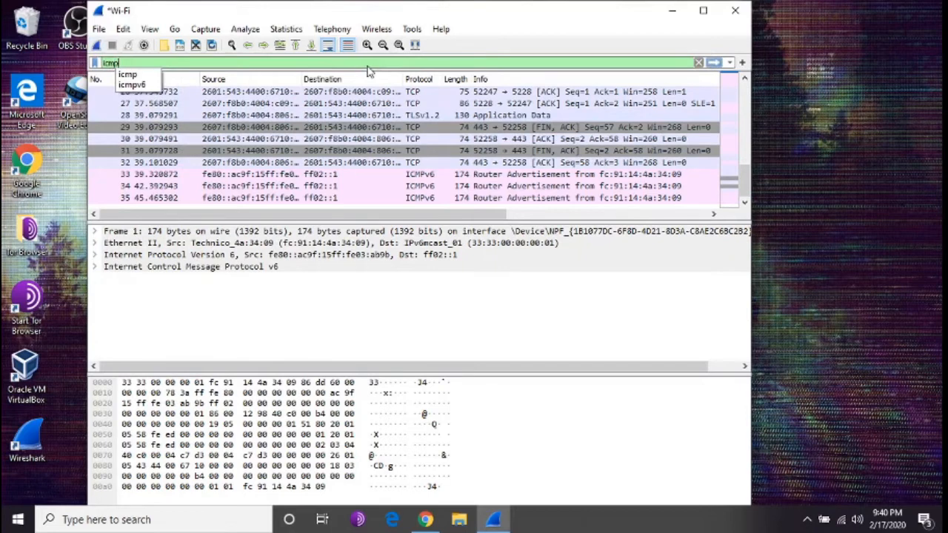
pyautogui.click(147, 86)
# Step: Start a new capture without saving the old packets and apply the icmpv6 display filter to it
pyautogui.click(96, 45)
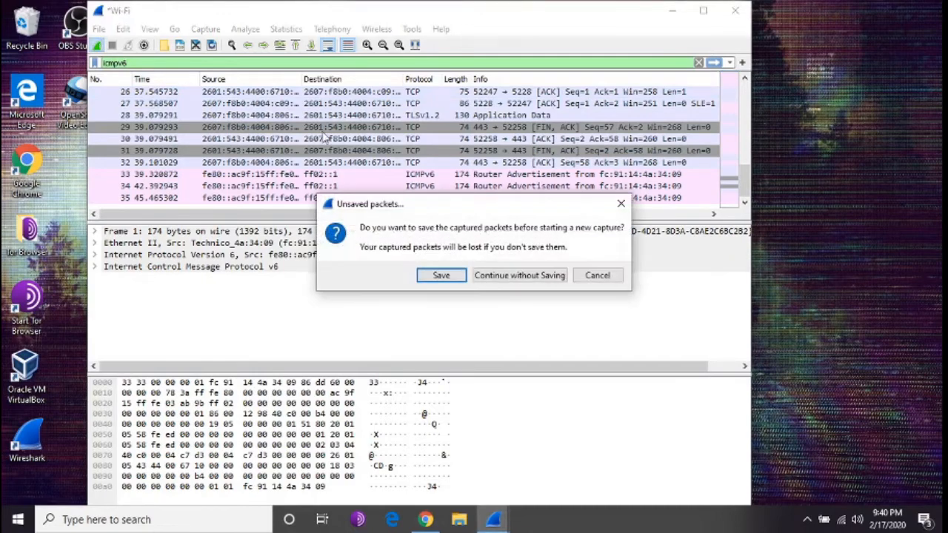
pyautogui.click(497, 277)
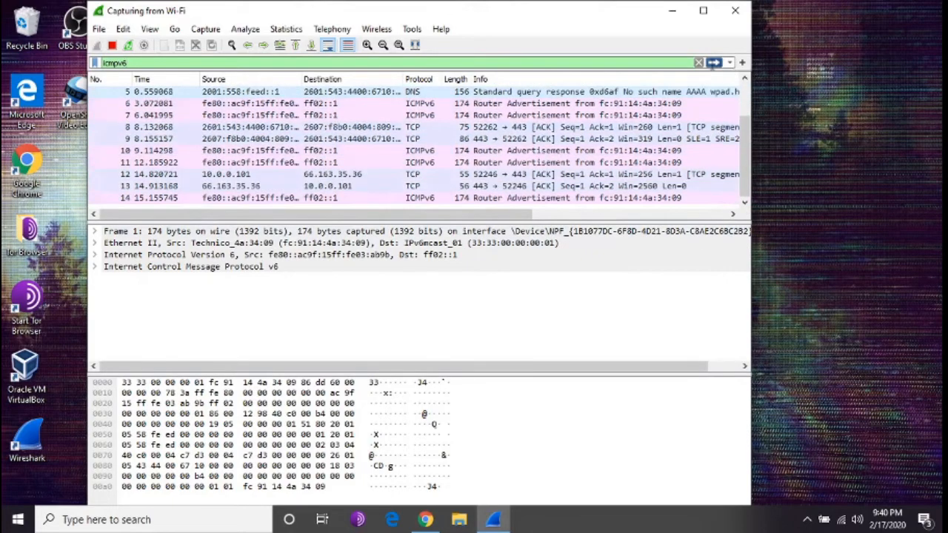
pyautogui.click(713, 62)
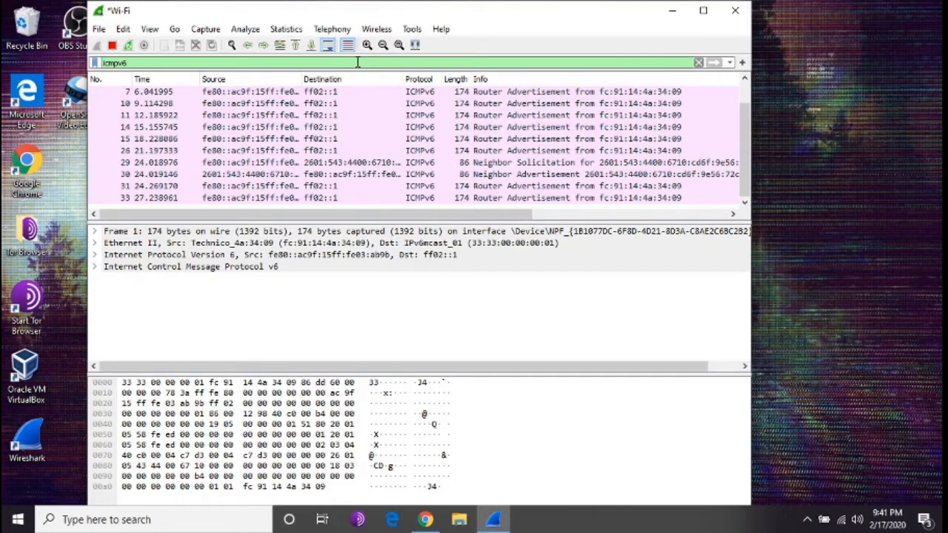
# Step: Replace the display filter with telnet and apply it to the running capture
pyautogui.press('BackSpace')
pyautogui.press('BackSpace')
pyautogui.press('BackSpace')
pyautogui.press('BackSpace')
pyautogui.press('BackSpace')
pyautogui.press('BackSpace')
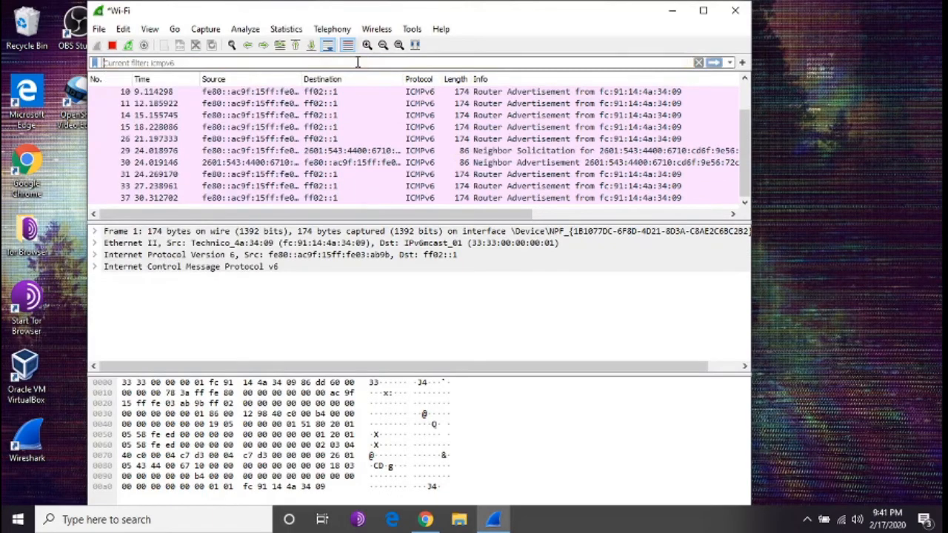
pyautogui.write('teln')
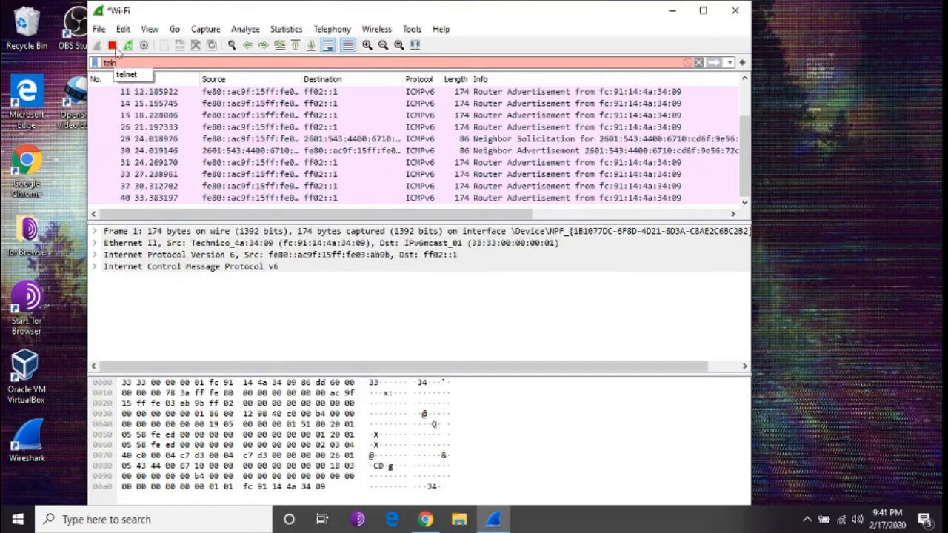
pyautogui.write('et')
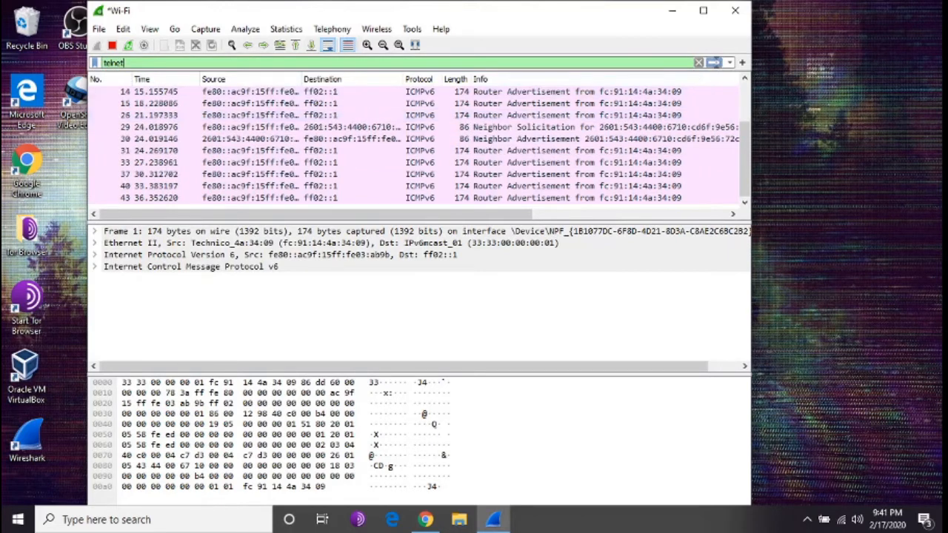
pyautogui.press('Return')
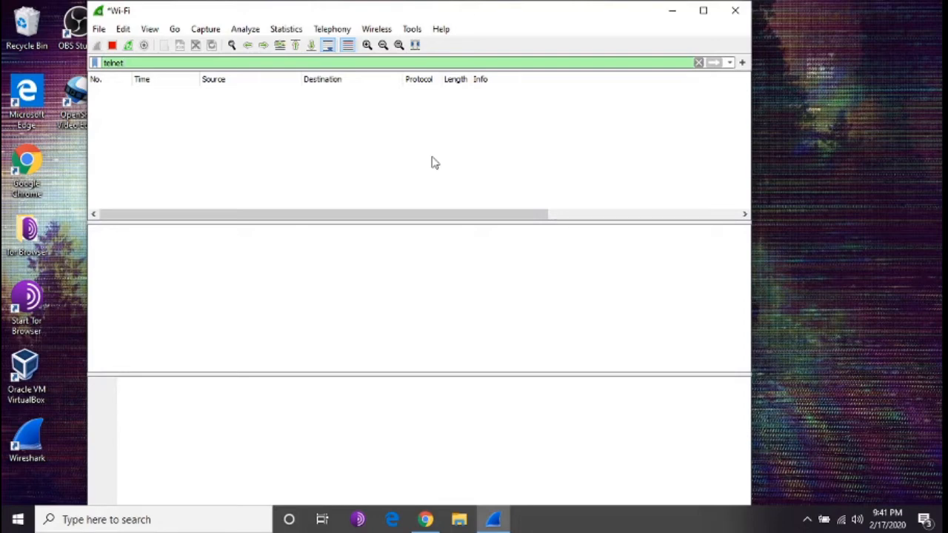
# Step: Clear the telnet display filter so all packets are listed, and stop the capture
pyautogui.press('BackSpace')
pyautogui.press('BackSpace')
pyautogui.press('BackSpace')
pyautogui.press('BackSpace')
pyautogui.press('BackSpace')
pyautogui.press('BackSpace')
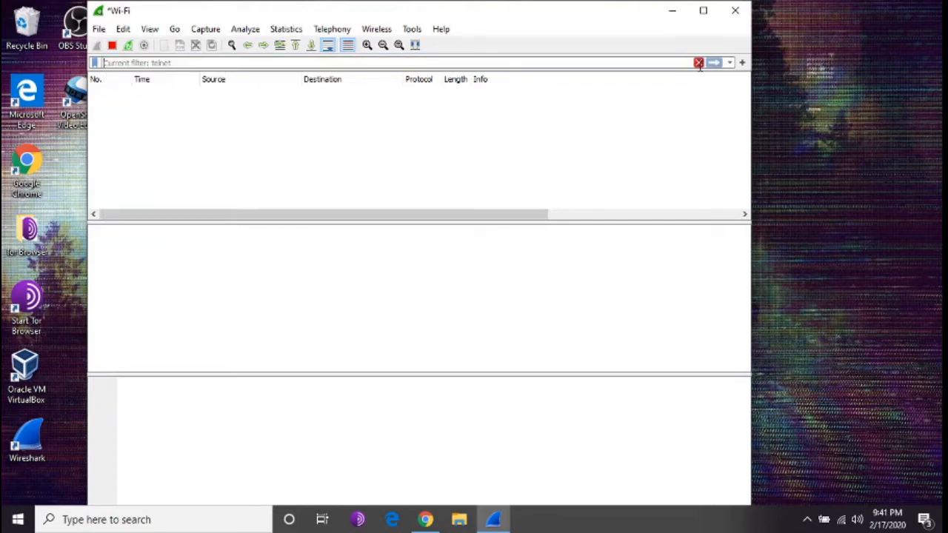
pyautogui.click(699, 62)
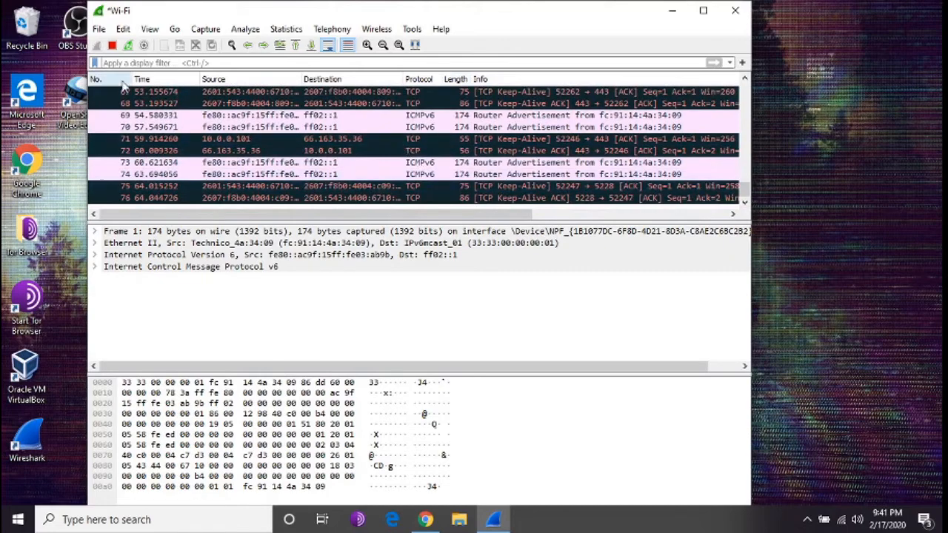
pyautogui.click(112, 45)
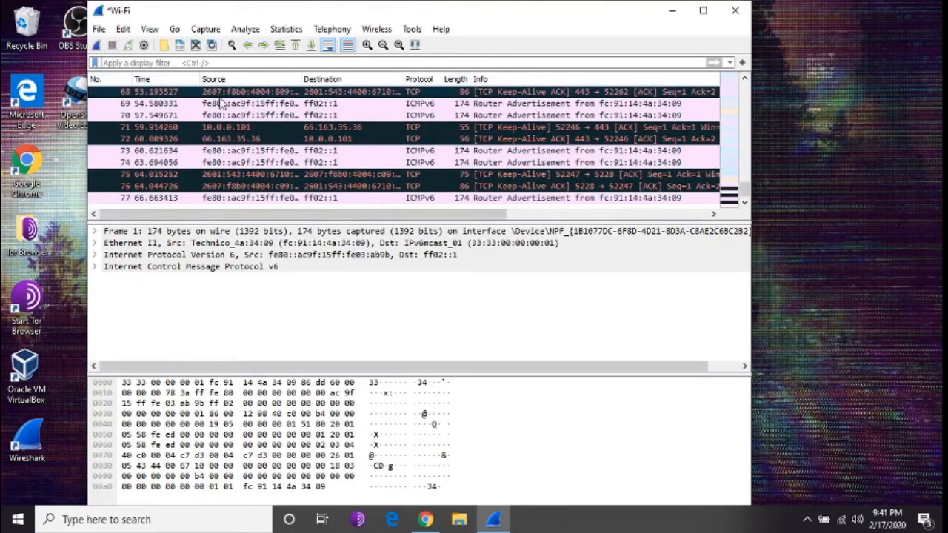
# Step: Try to filter the captured packets by IP address with the display filter ip==10.0.0.1
pyautogui.click(291, 62)
pyautogui.click(744, 100)
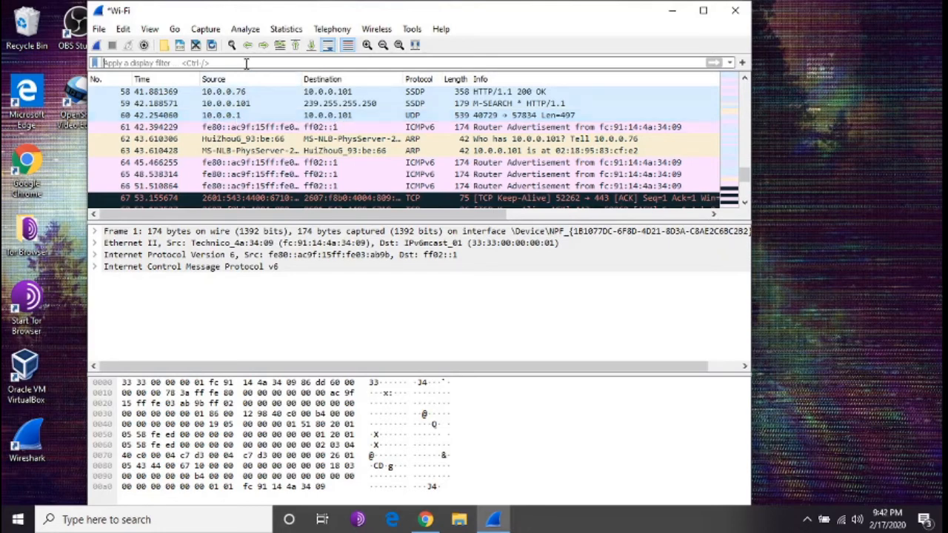
pyautogui.write('10.')
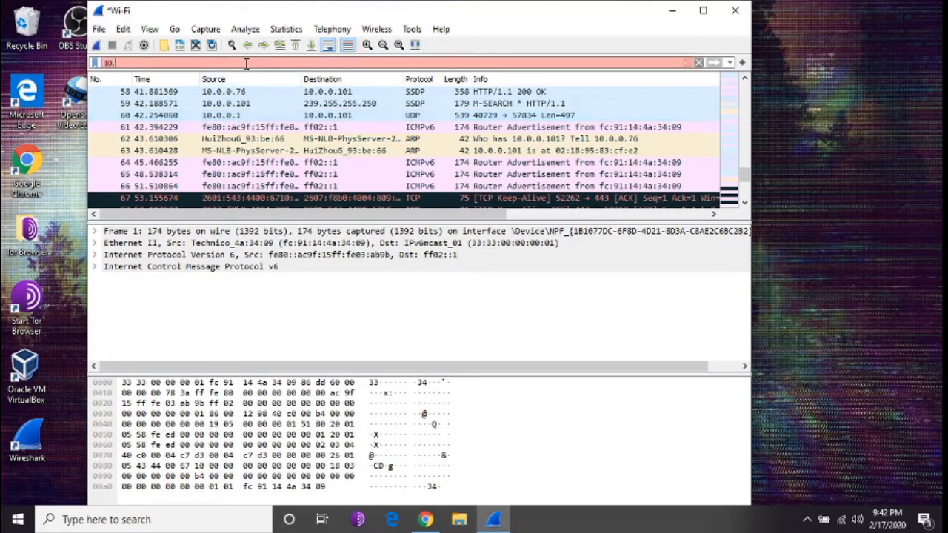
pyautogui.write('0.0.1')
pyautogui.click(101, 63)
pyautogui.write('f==')
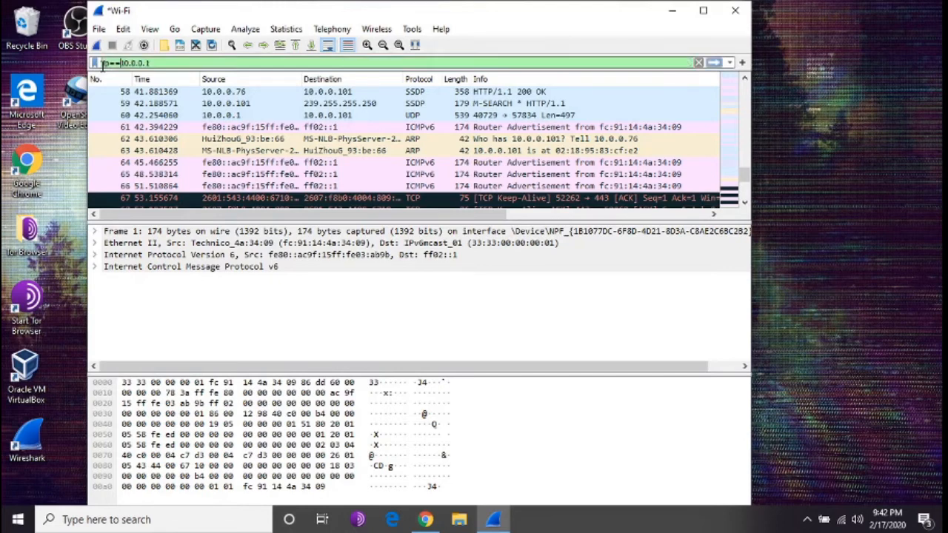
pyautogui.press('Return')
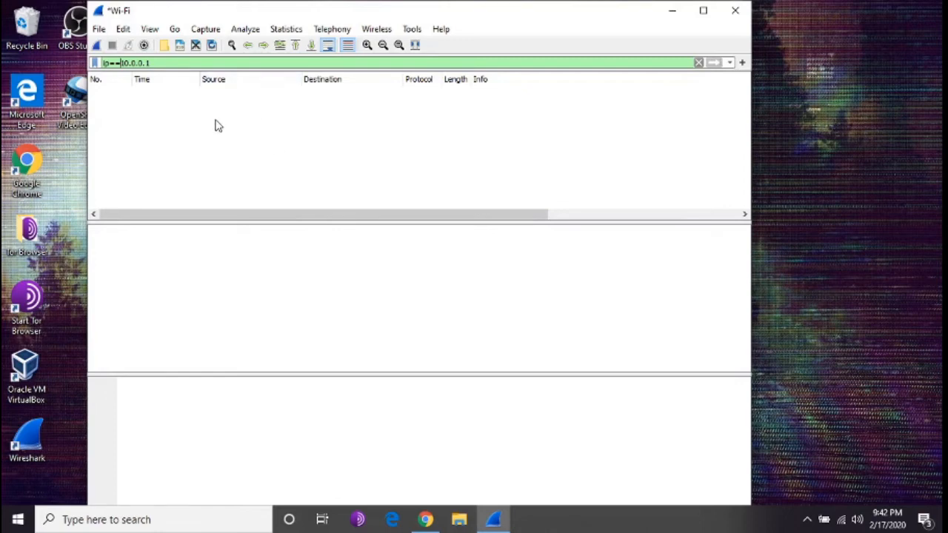
# Step: Open a Windows Command Prompt and run ipconfig to list the network adapter settings
pyautogui.click(148, 520)
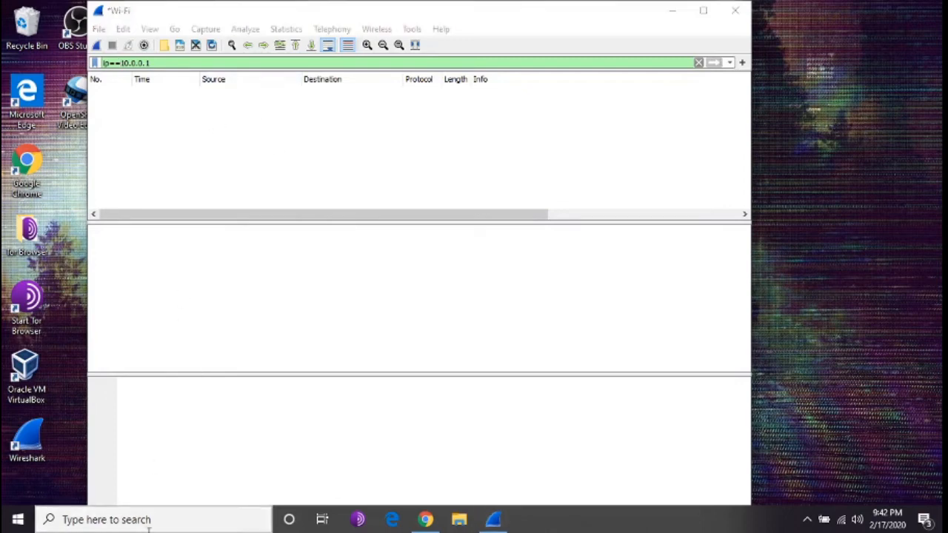
pyautogui.write('cmd')
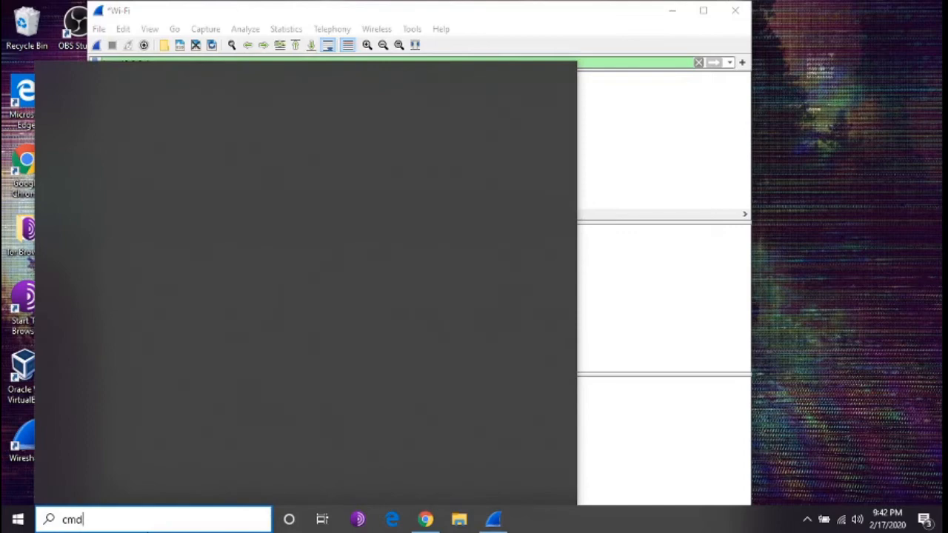
pyautogui.press('Return')
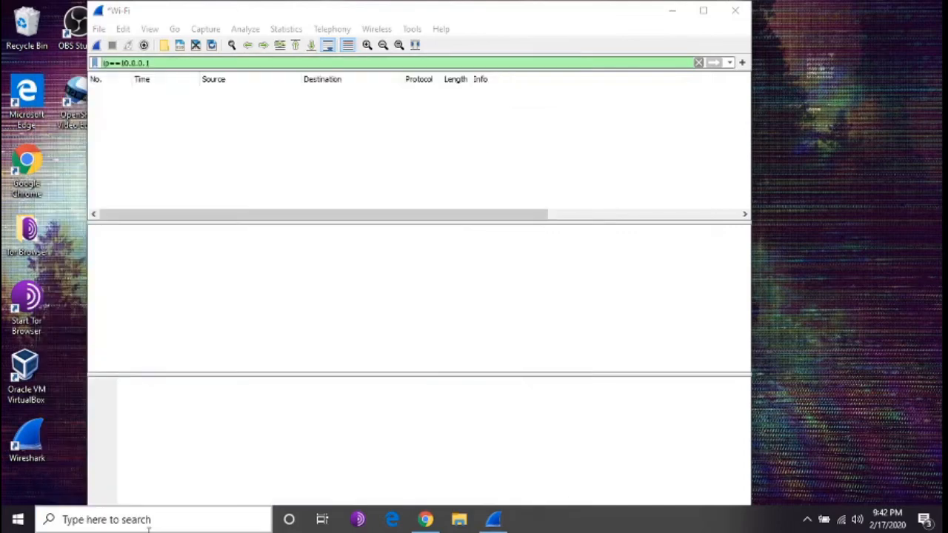
pyautogui.write('ipconfig')
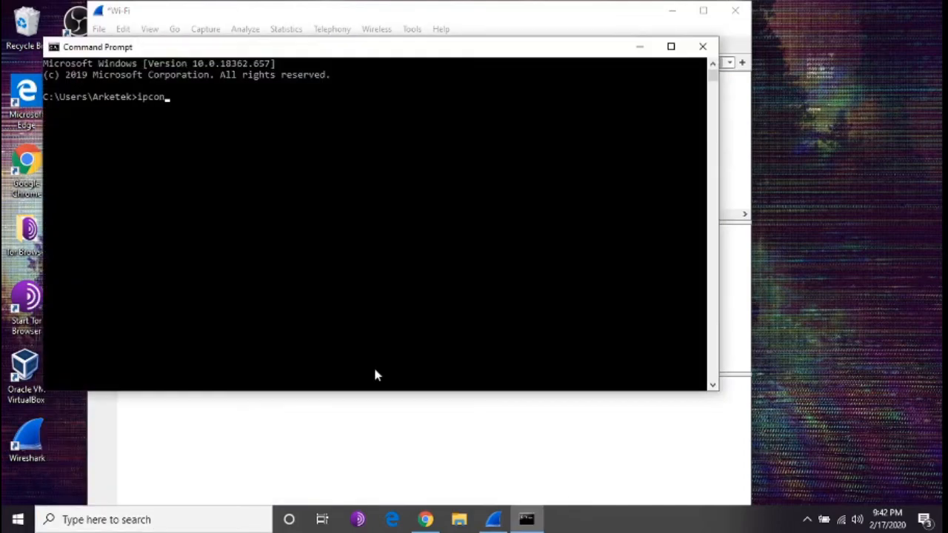
pyautogui.press('Return')
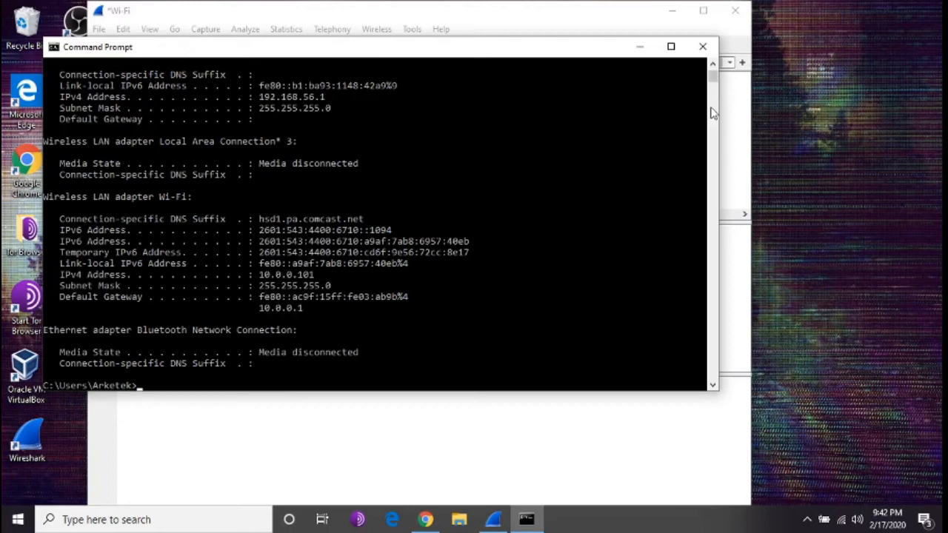
# Step: Examine the ipconfig output for the adapters' IP addresses, especially the Wi-Fi adapter's IPv4 address and gateway, and close the Command Prompt
pyautogui.click(715, 65)
pyautogui.click(715, 65)
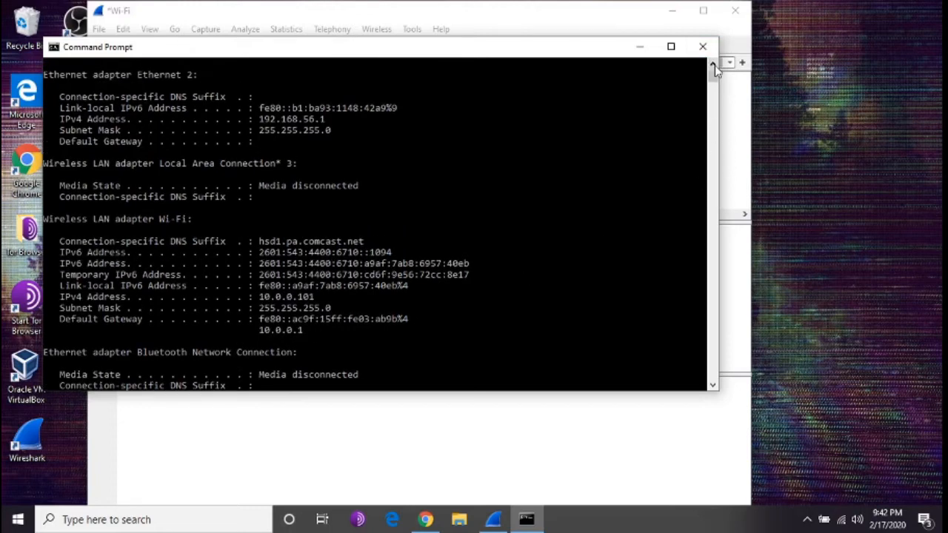
pyautogui.click(715, 66)
pyautogui.click(715, 66)
pyautogui.click(715, 66)
pyautogui.click(715, 65)
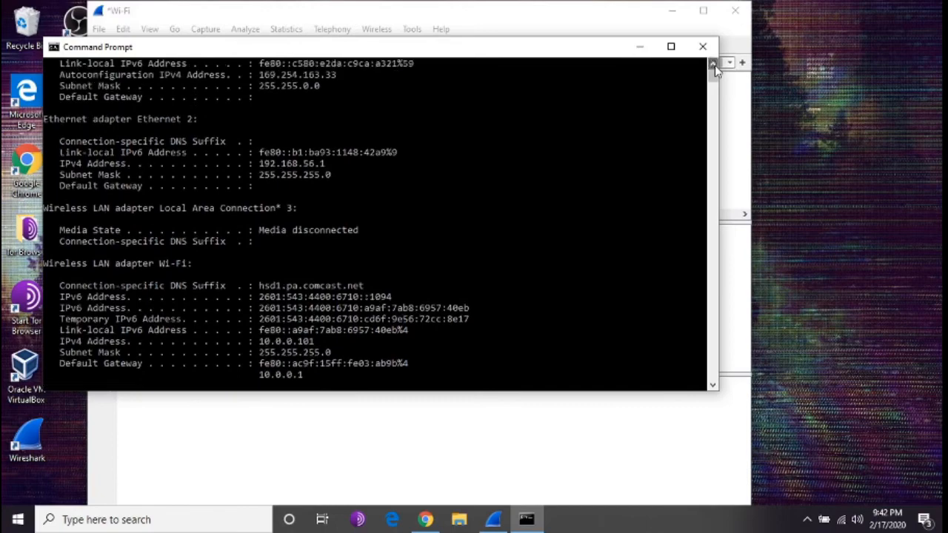
pyautogui.click(715, 65)
pyautogui.click(715, 65)
pyautogui.click(715, 65)
pyautogui.click(715, 65)
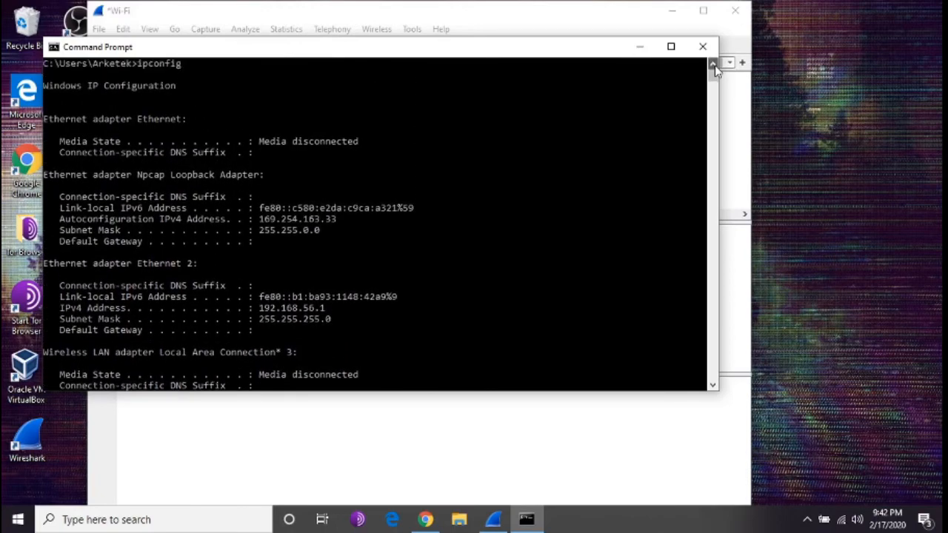
pyautogui.click(714, 65)
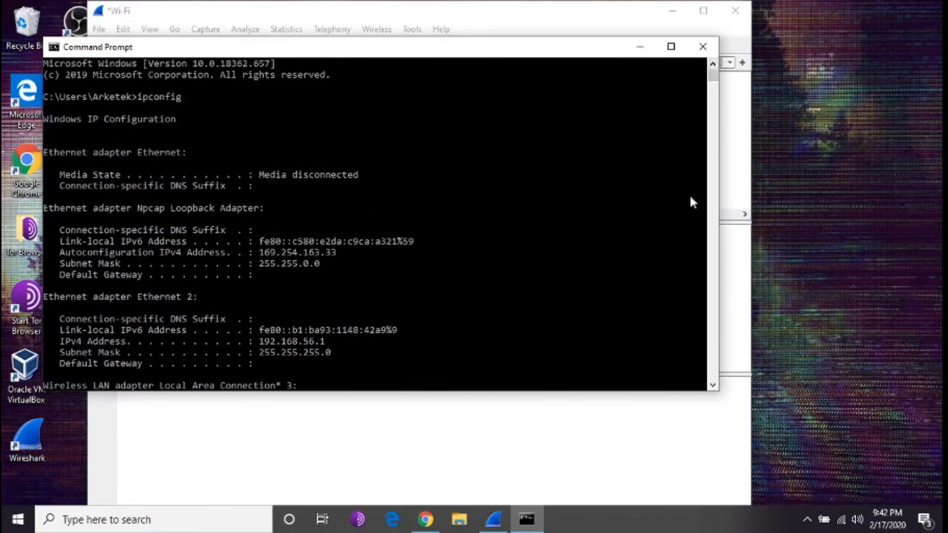
pyautogui.click(713, 385)
pyautogui.click(713, 386)
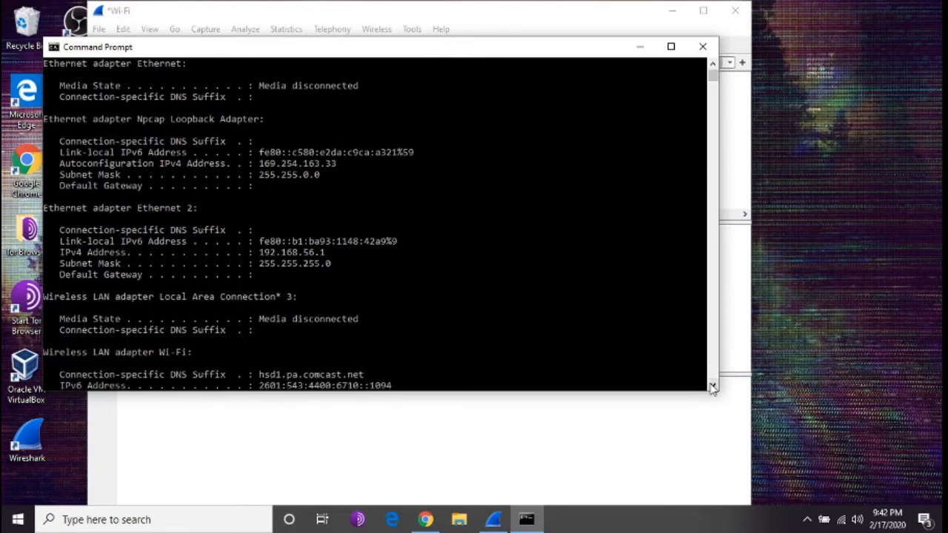
pyautogui.click(712, 386)
pyautogui.click(712, 386)
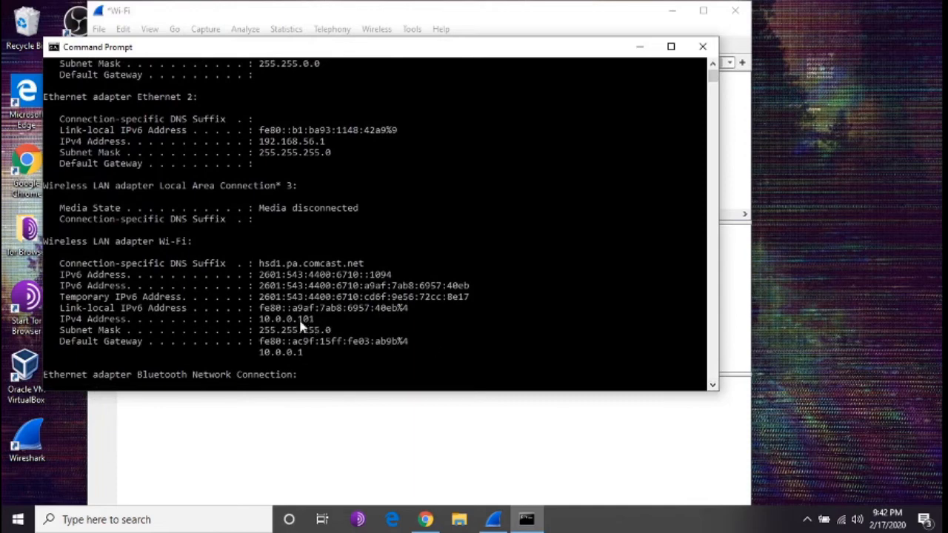
pyautogui.click(702, 49)
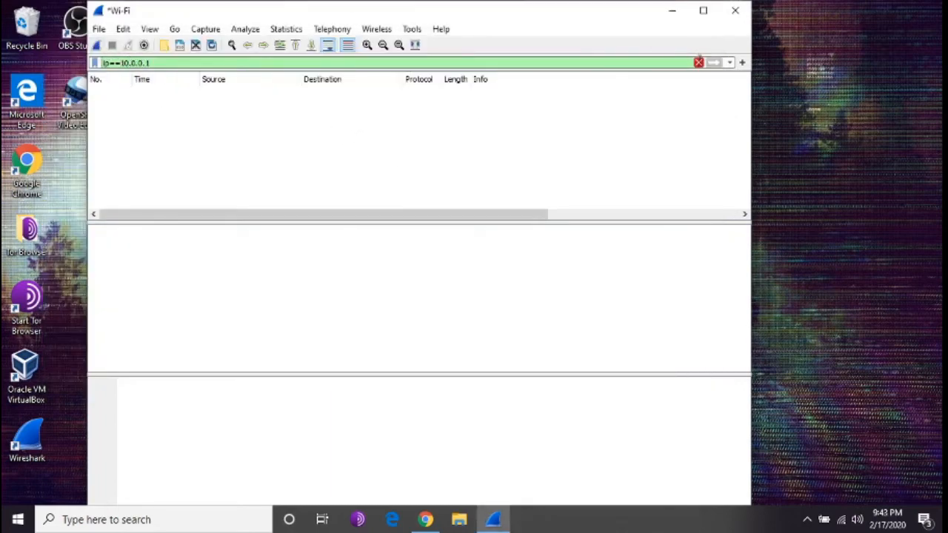
# Step: Clear the ip==10.0.0.1 display filter and select packet 13, the TCP packet from 66.163.35.36 to 10.0.0.101
pyautogui.click(698, 62)
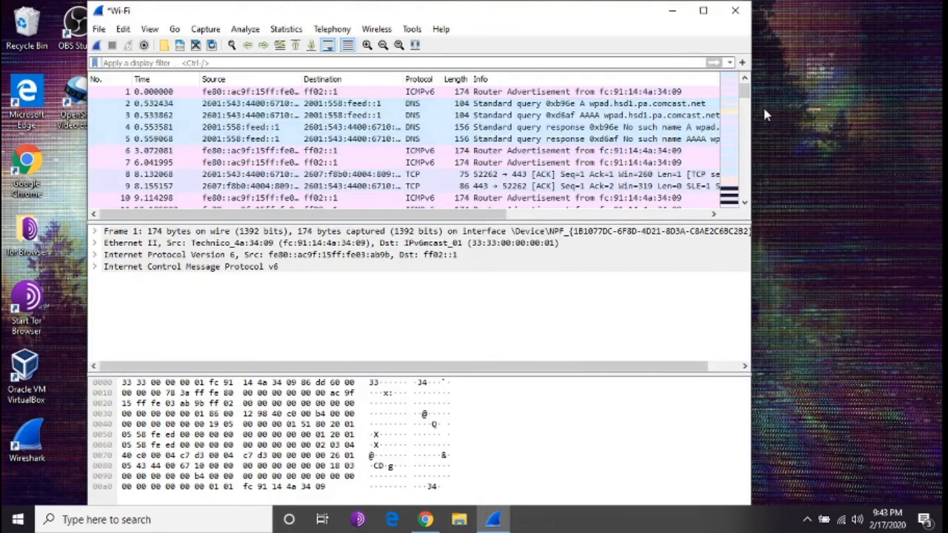
pyautogui.click(745, 82)
pyautogui.click(745, 203)
pyautogui.click(745, 203)
pyautogui.click(745, 203)
pyautogui.click(745, 203)
pyautogui.click(745, 202)
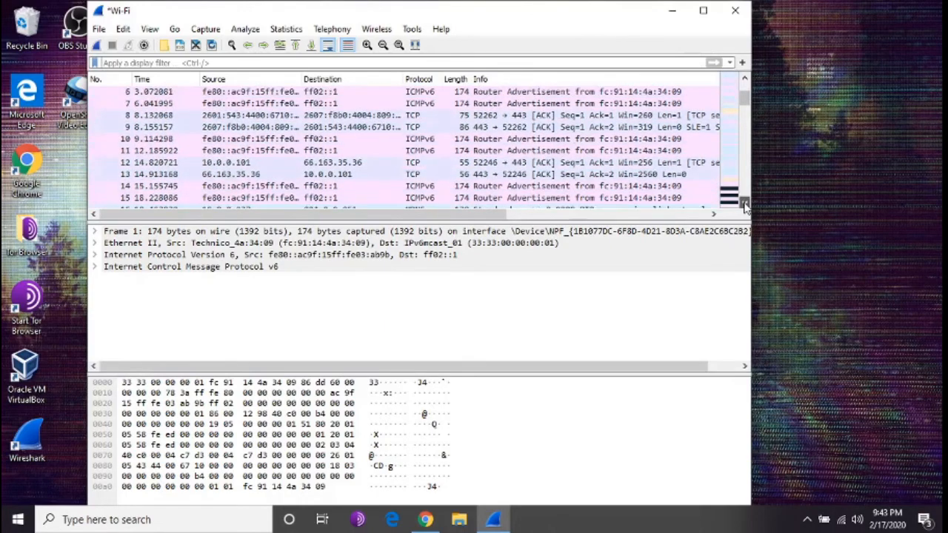
pyautogui.click(746, 202)
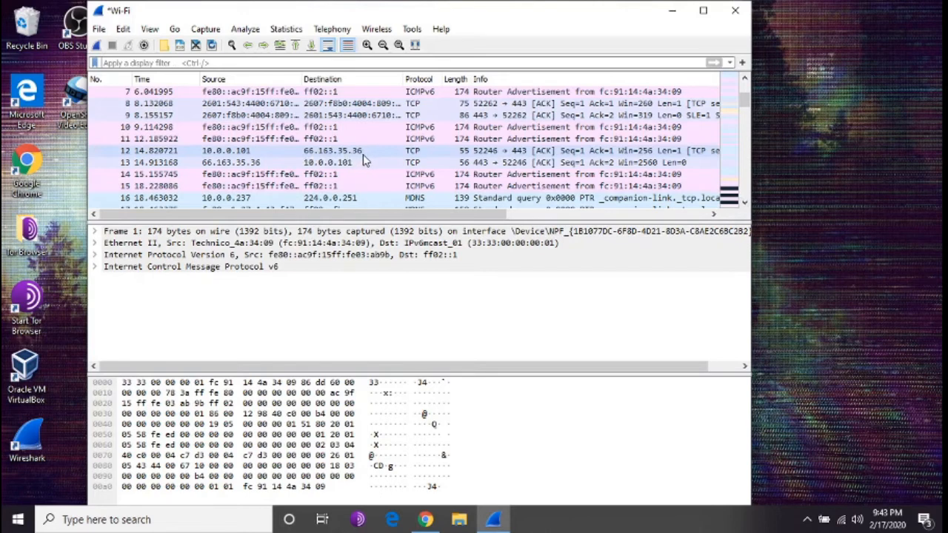
pyautogui.click(261, 164)
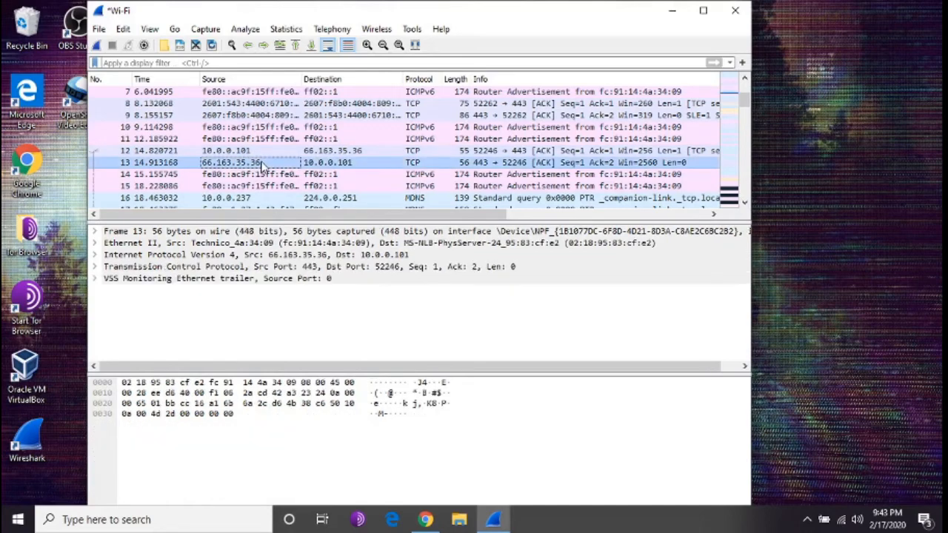
# Step: Inspect the Frame section of packet 13, collapse it, and expand its Ethernet II section
pyautogui.click(95, 232)
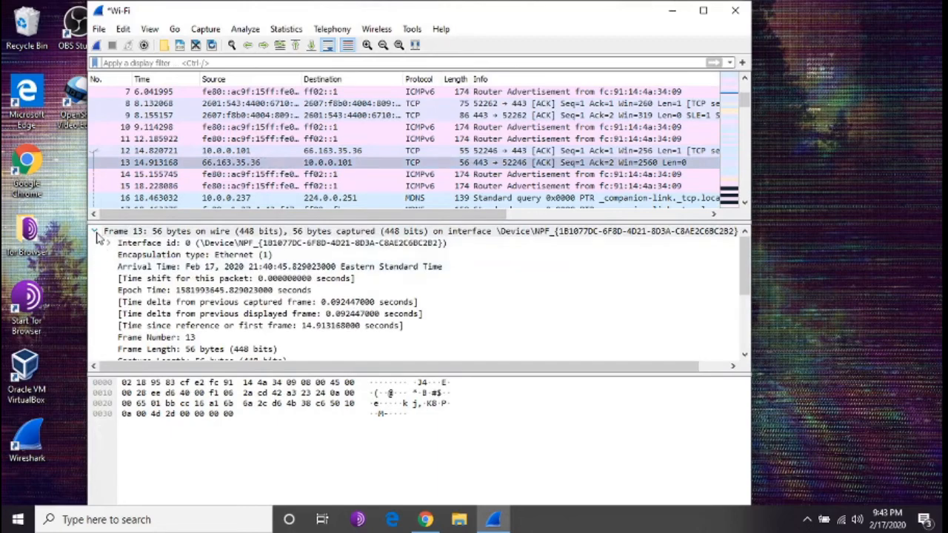
pyautogui.click(95, 232)
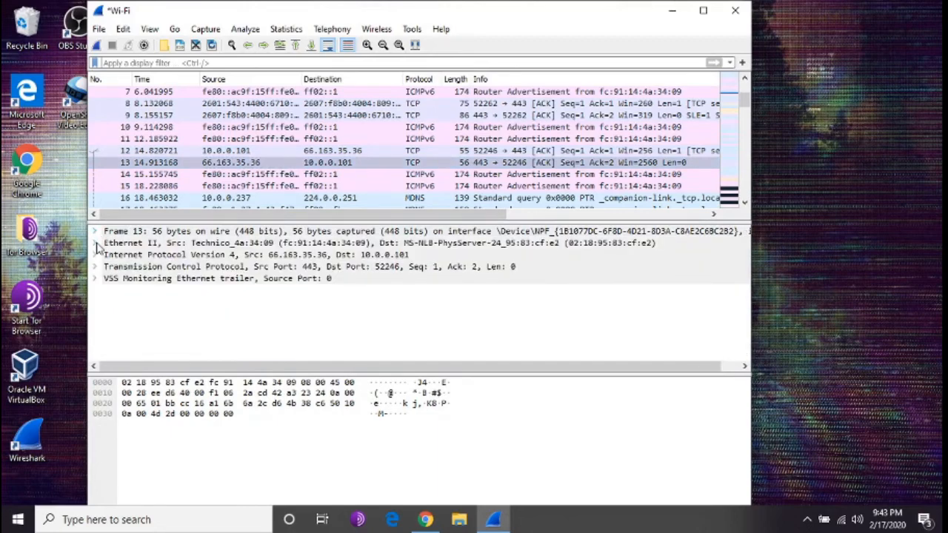
pyautogui.click(96, 244)
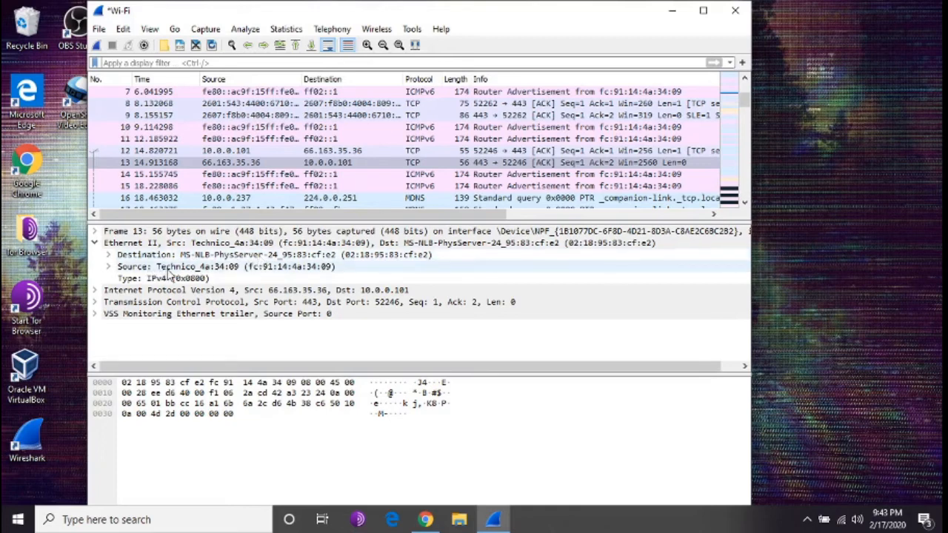
# Step: Expand the Internet Protocol Version 4 section of packet 13 and inspect its header fields through the source and destination addresses
pyautogui.click(95, 291)
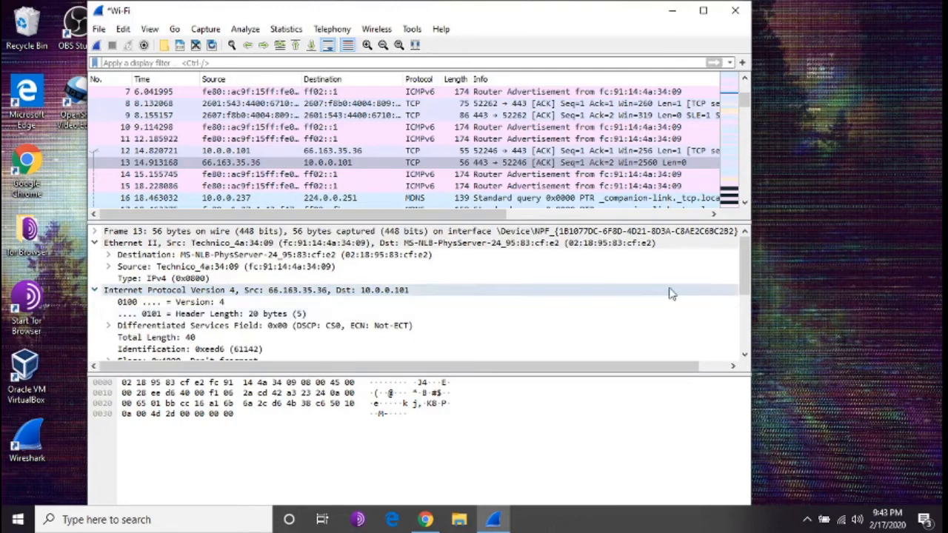
pyautogui.click(746, 337)
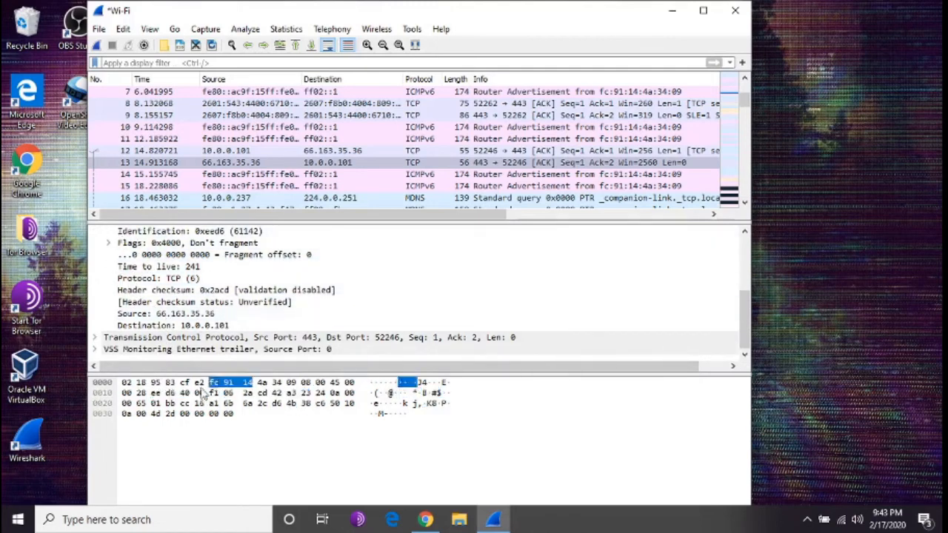
pyautogui.click(109, 244)
pyautogui.click(109, 243)
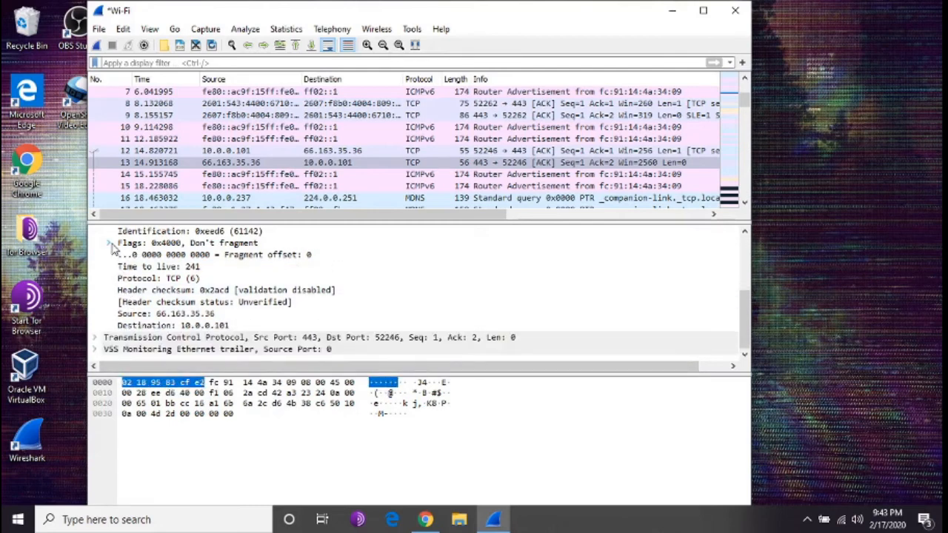
# Step: Expand packet 13's Transmission Control Protocol section, select its Source Port field, and review the port, sequence and acknowledgment fields
pyautogui.click(95, 339)
pyautogui.click(148, 337)
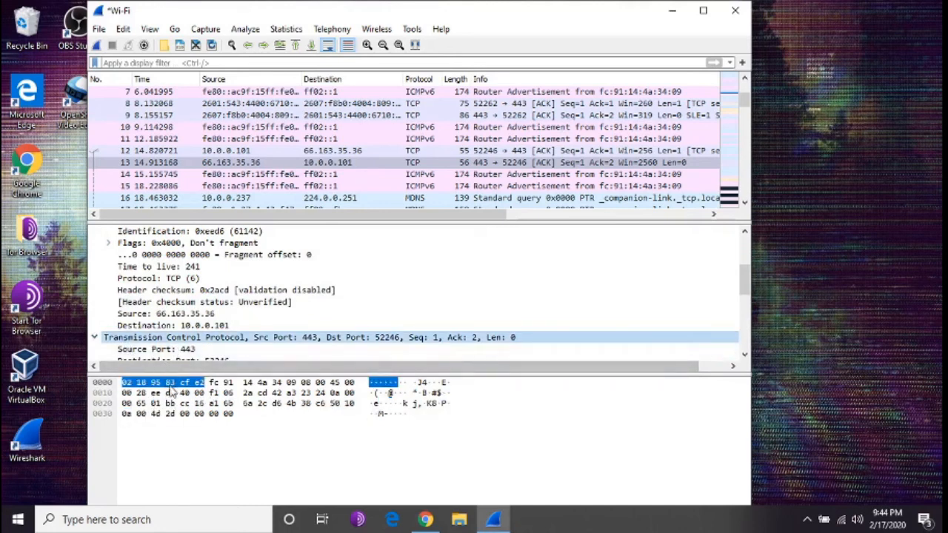
pyautogui.doubleClick(203, 339)
pyautogui.doubleClick(204, 340)
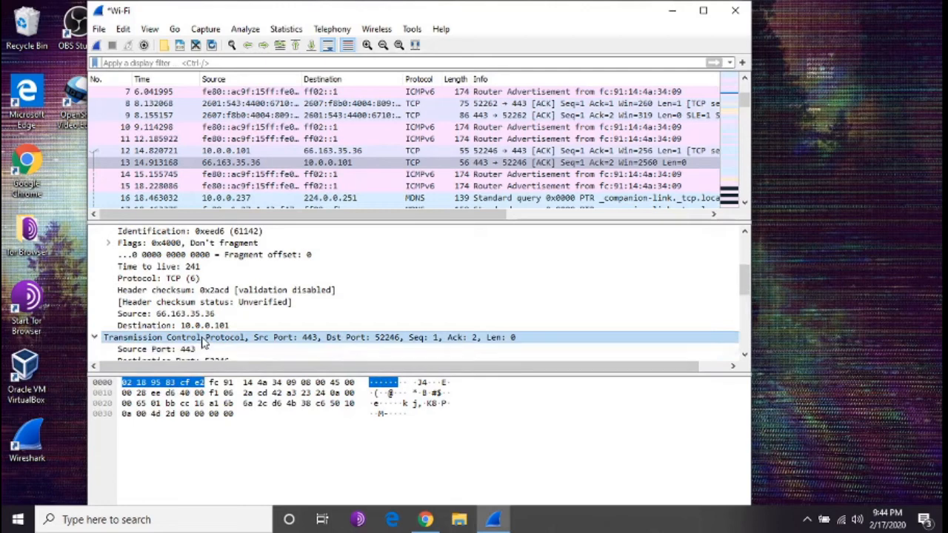
pyautogui.click(166, 353)
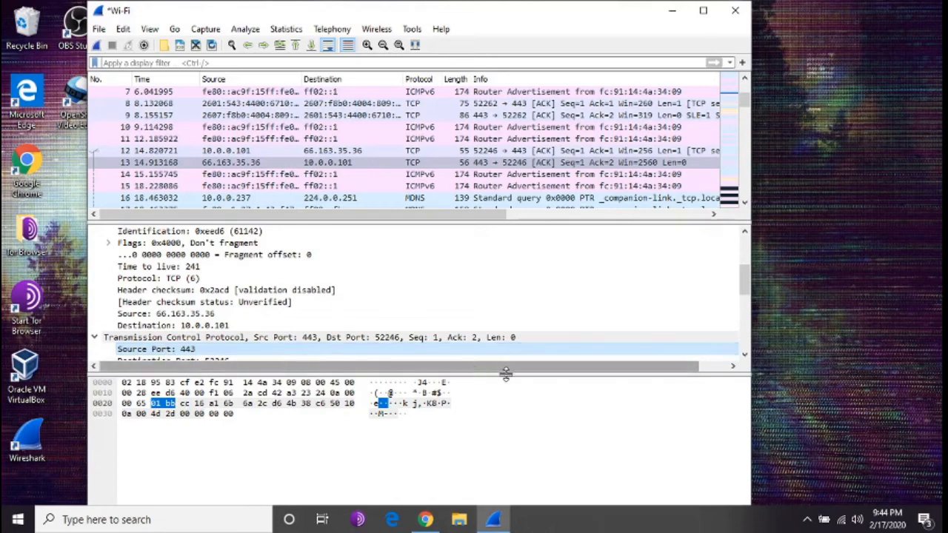
pyautogui.click(746, 317)
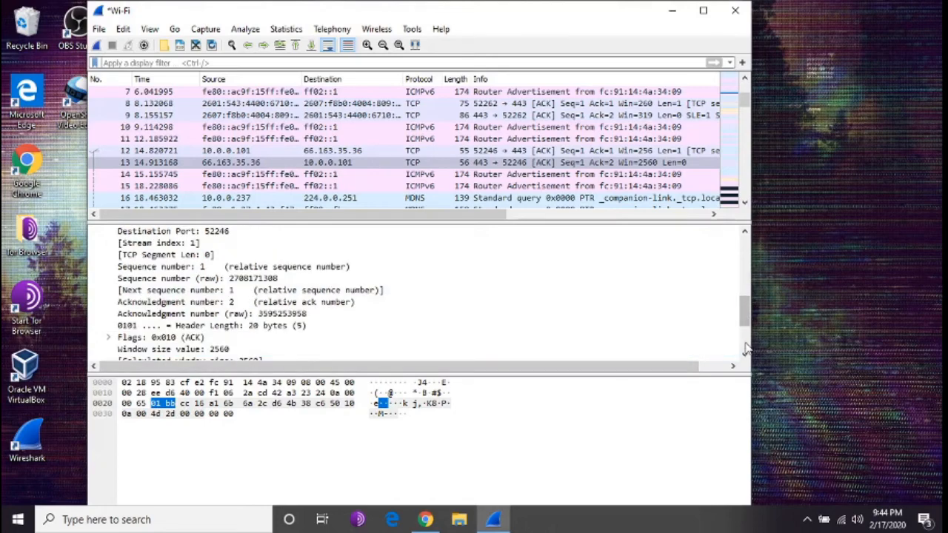
pyautogui.click(747, 317)
pyautogui.click(746, 271)
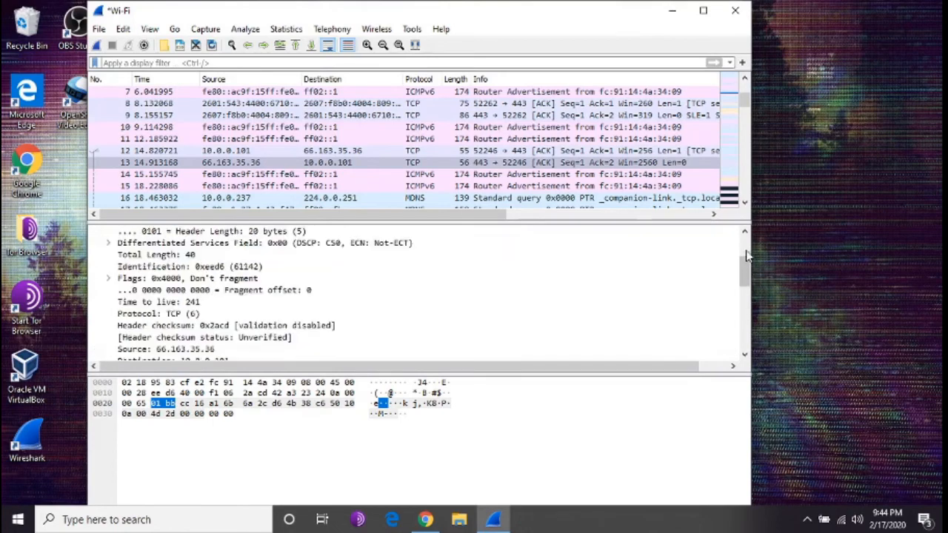
pyautogui.click(746, 244)
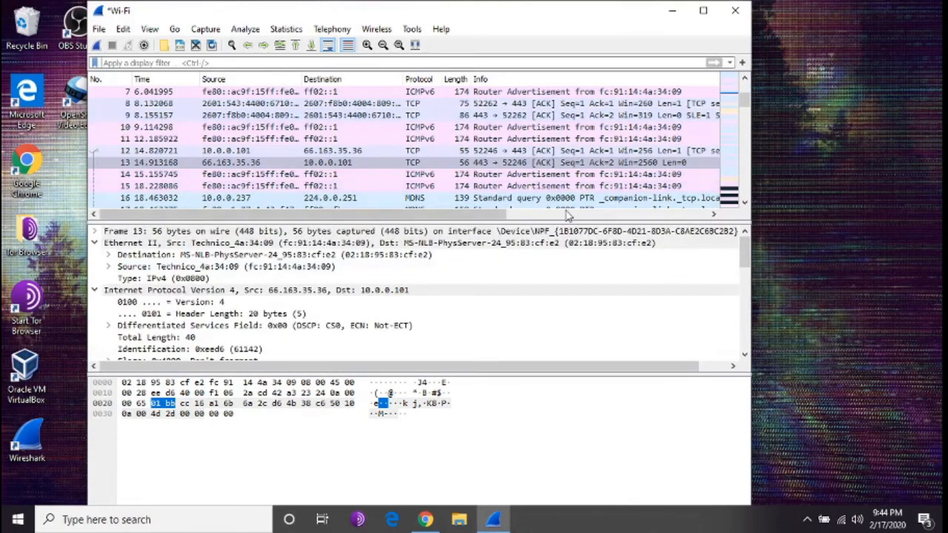
# Step: Browse the captured packet list down to the TCP Keep-Alive packets and select the byte 50 in packet 13's hex dump
pyautogui.click(745, 178)
pyautogui.click(745, 177)
pyautogui.click(745, 177)
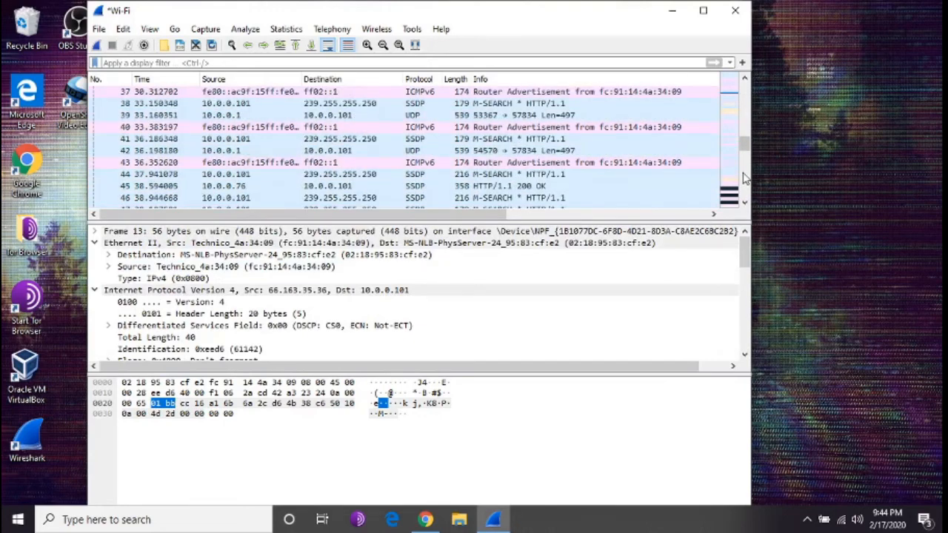
pyautogui.click(745, 178)
pyautogui.click(745, 177)
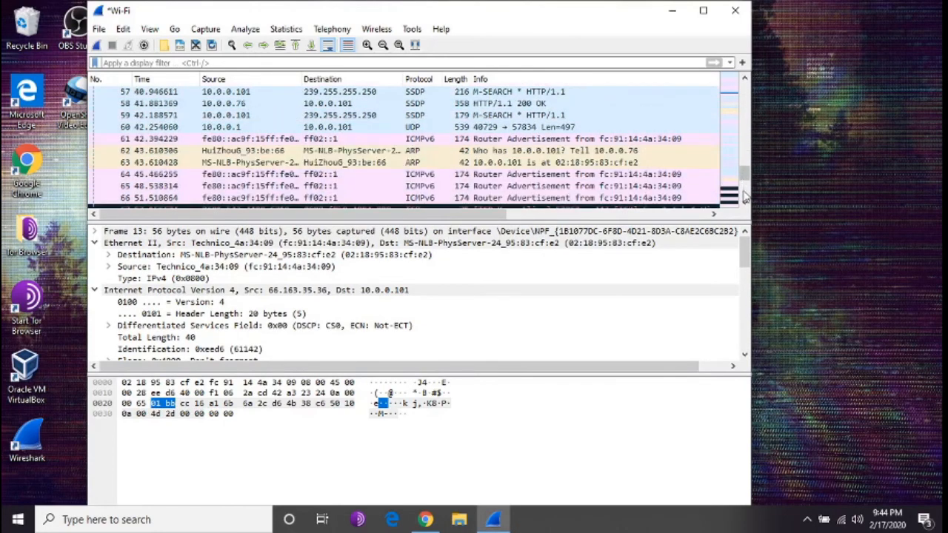
pyautogui.click(745, 177)
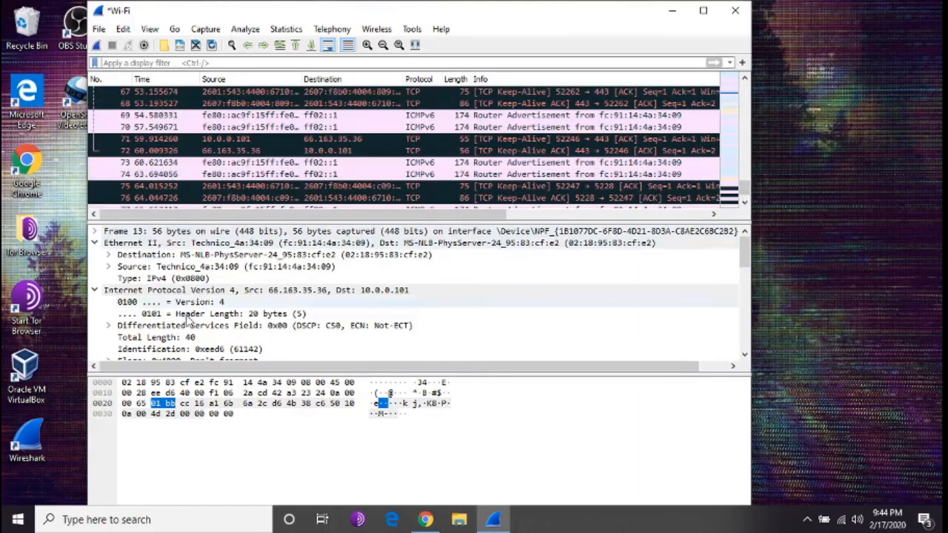
pyautogui.click(334, 403)
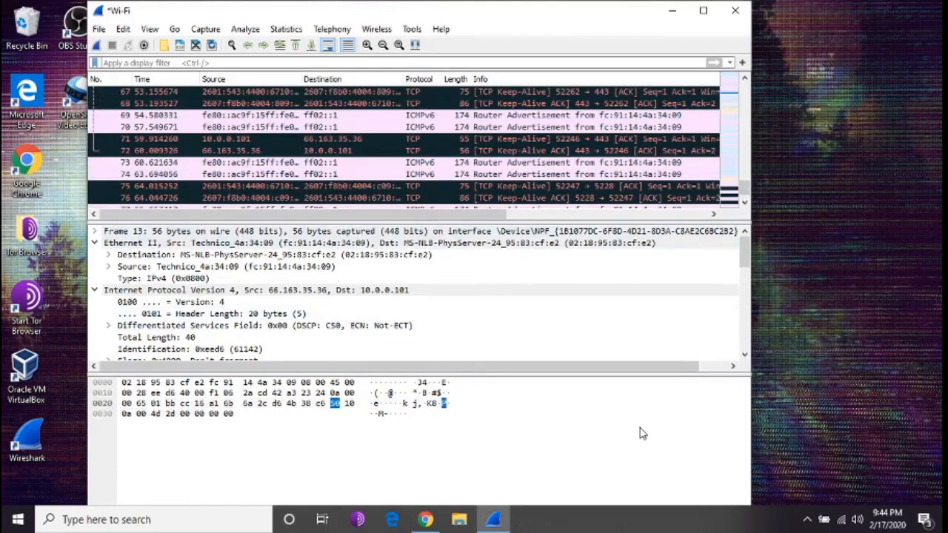